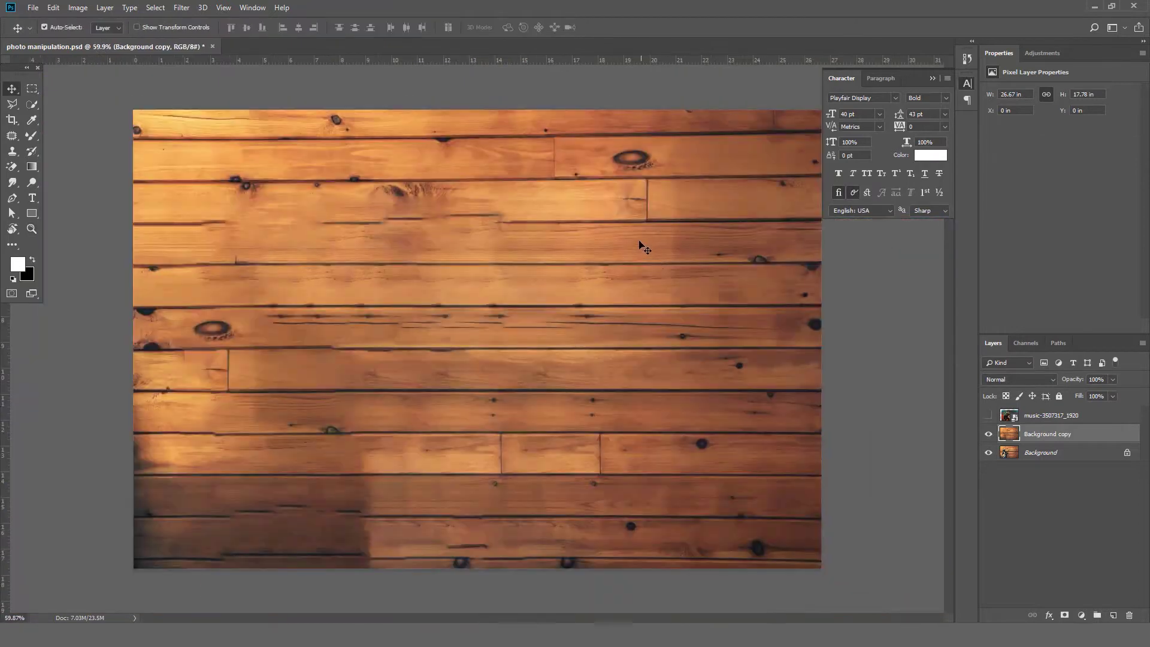
- Copy the selected wood patch to Layer 1, move it left and warp it
key("ctrl+j")
key("v")
left_click_drag(732, 264, 388, 224)
key("ctrl+t")
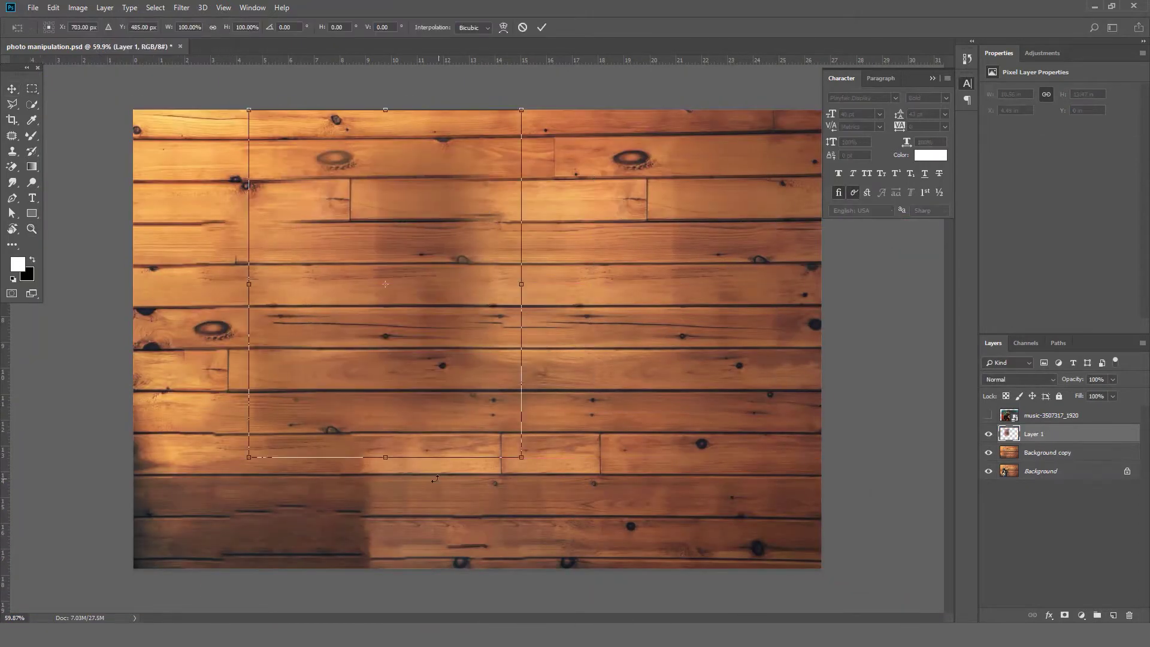
right_click(432, 289)
left_click(452, 365)
key("Return")
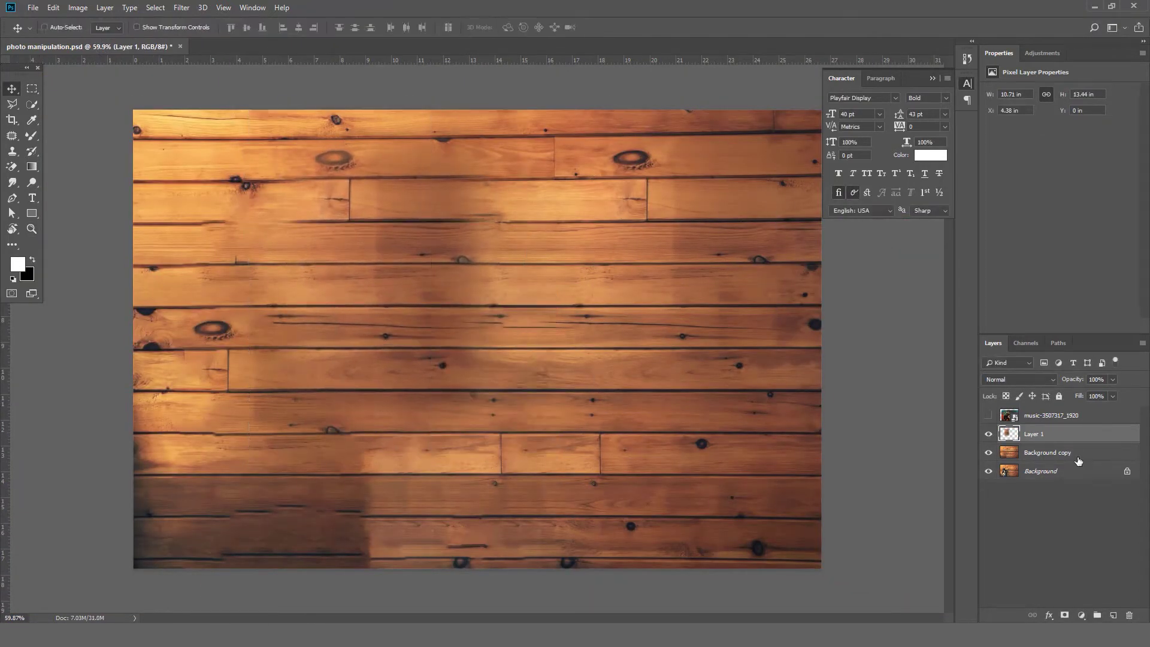
- Add a Curves adjustment clipped to Layer 1, then view the image at 100%
left_click(1081, 615)
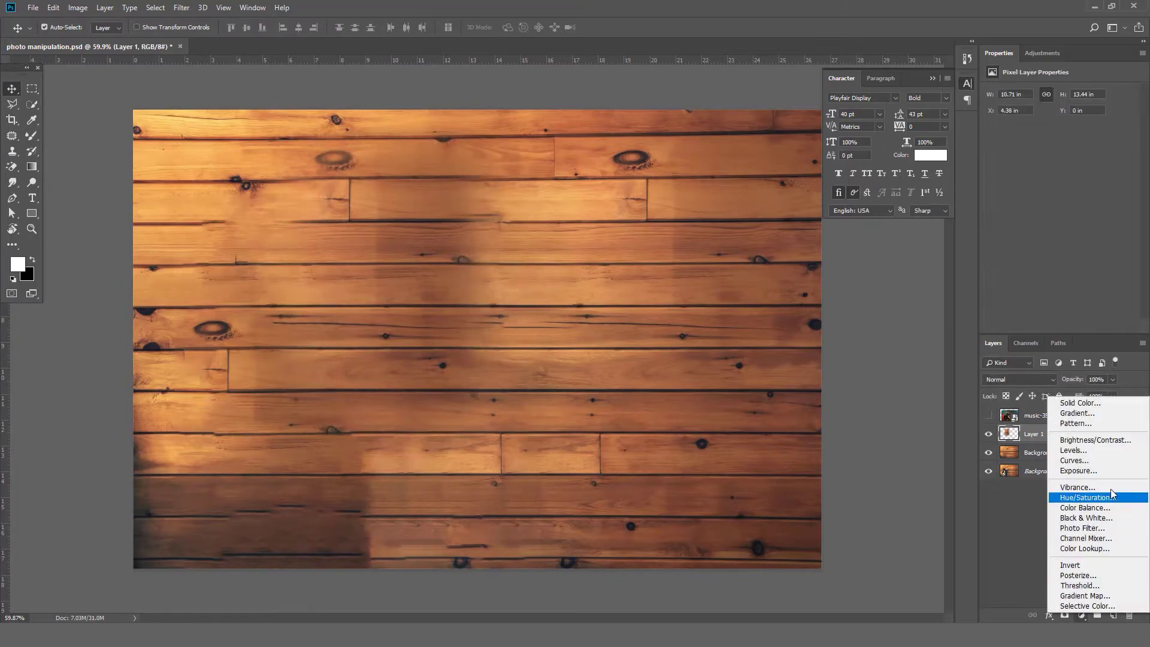
left_click(1066, 501)
key("ctrl+alt+g")
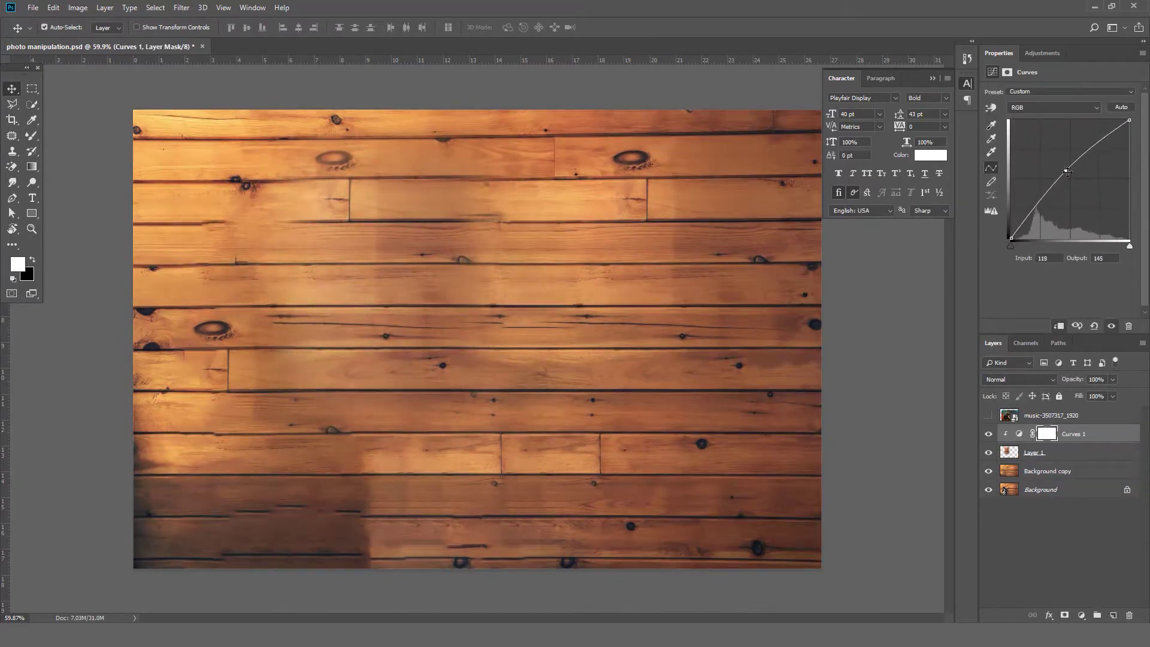
key("z")
key("ctrl+1")
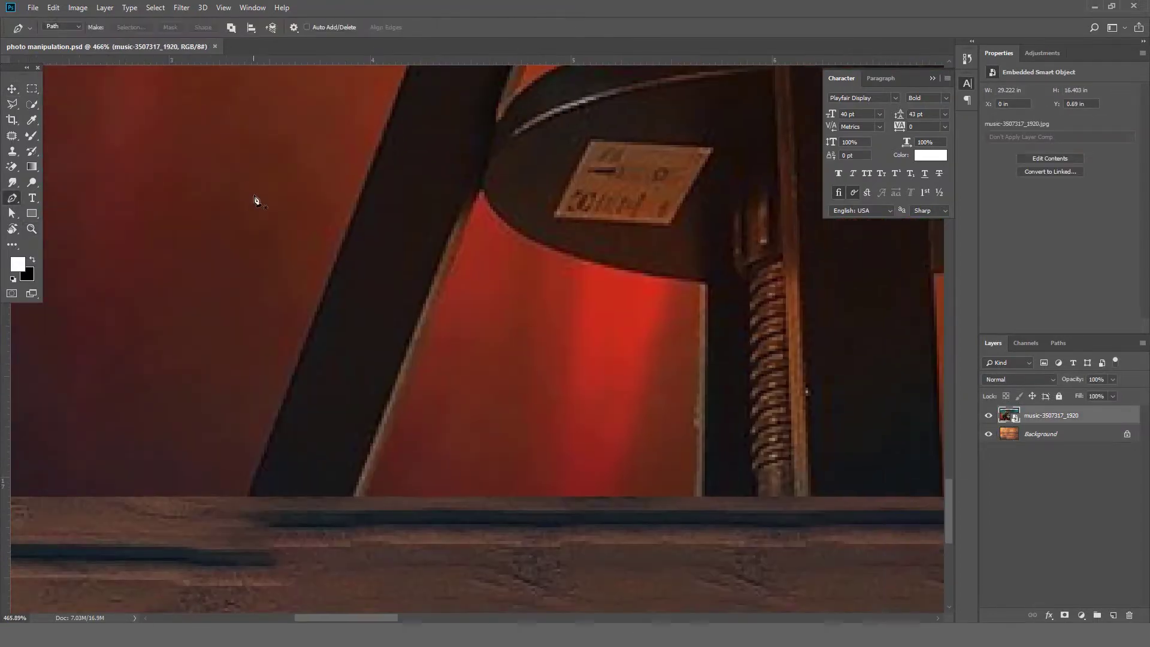
- Start the chimp path with curved anchors along the head outline and ear
scroll(322, 411, "up", 3)
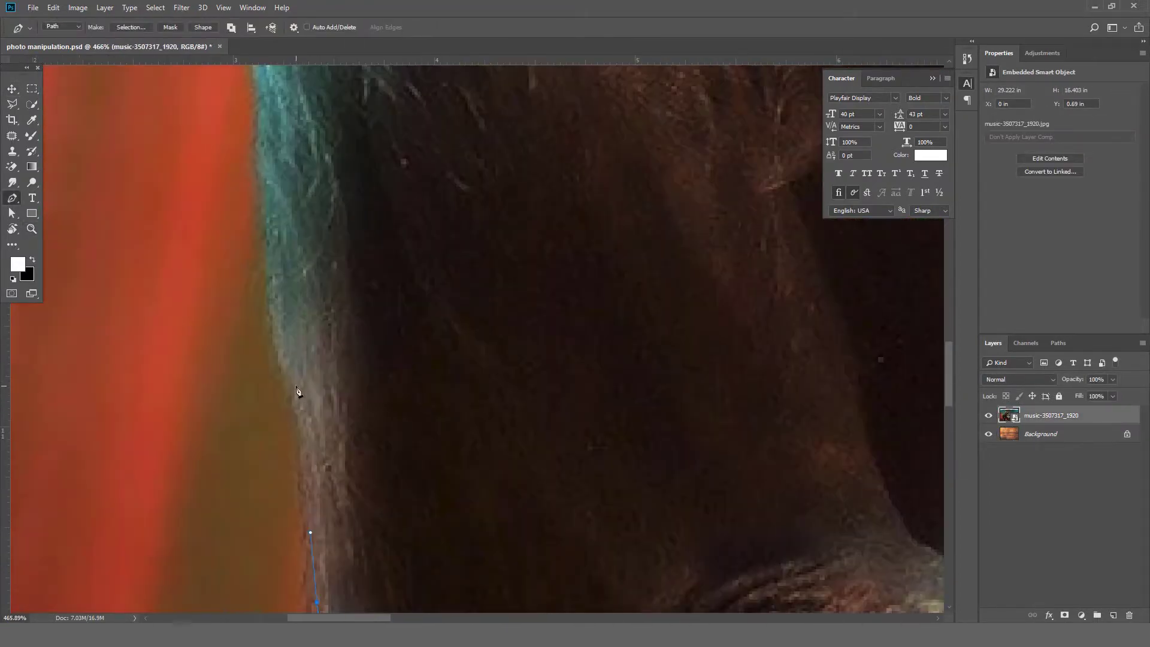
scroll(311, 401, "up", 10)
left_click_drag(324, 447, 401, 430)
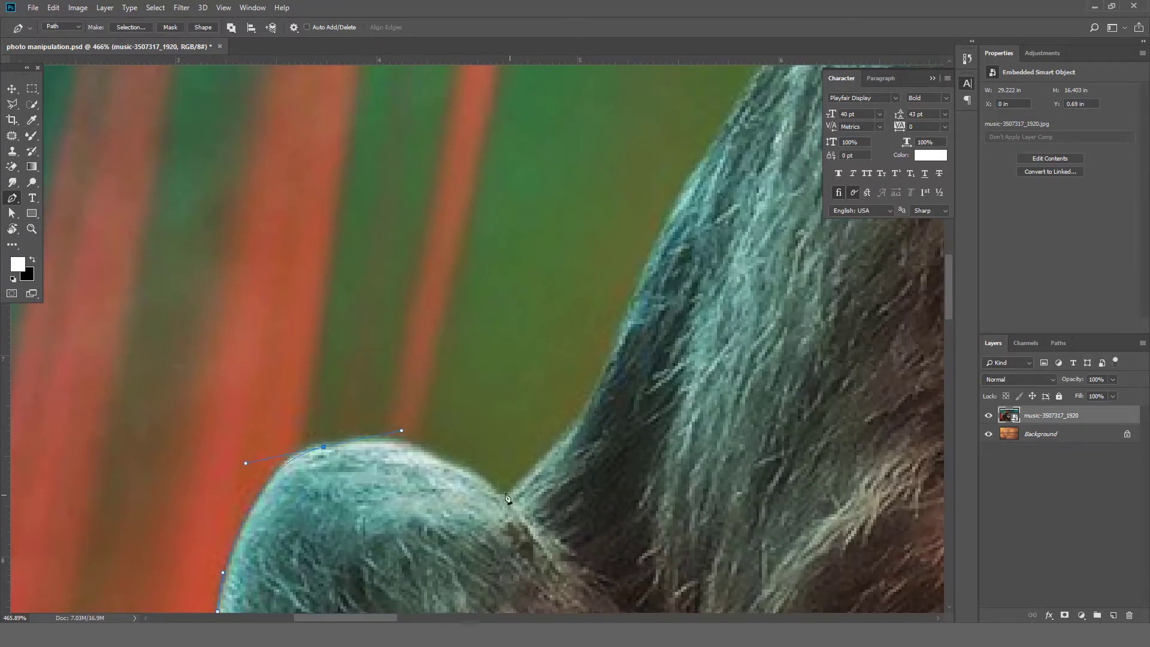
scroll(519, 494, "up", 5)
left_click_drag(910, 384, 286, 429)
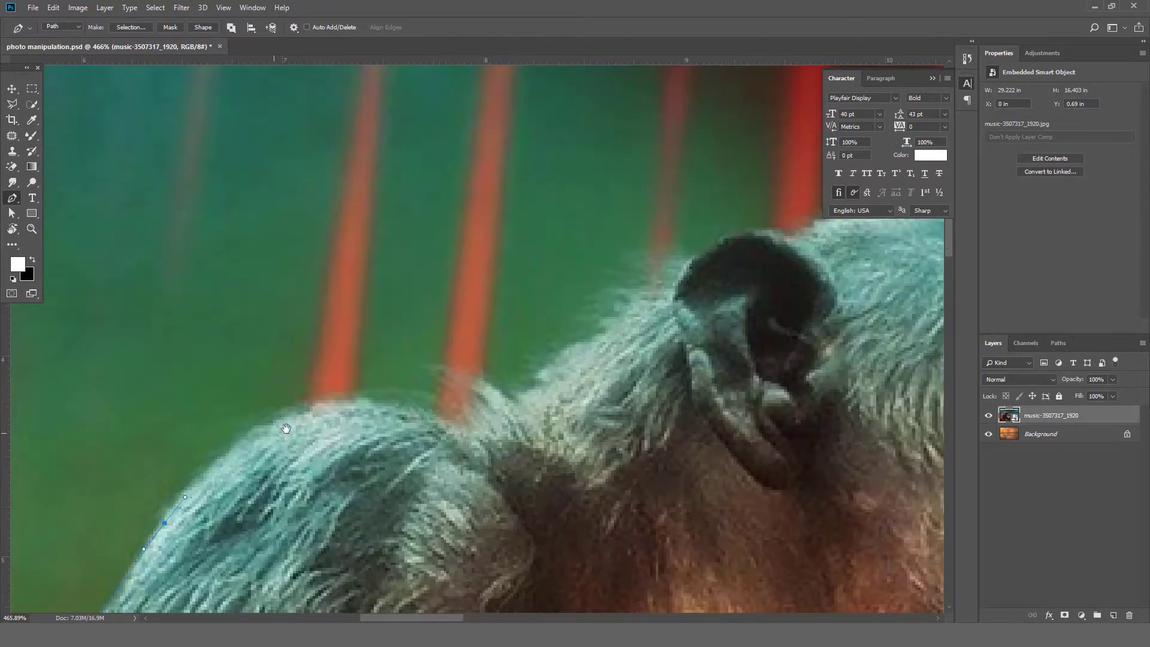
left_click(532, 392)
left_click_drag(642, 301, 651, 293)
left_click_drag(690, 266, 296, 402)
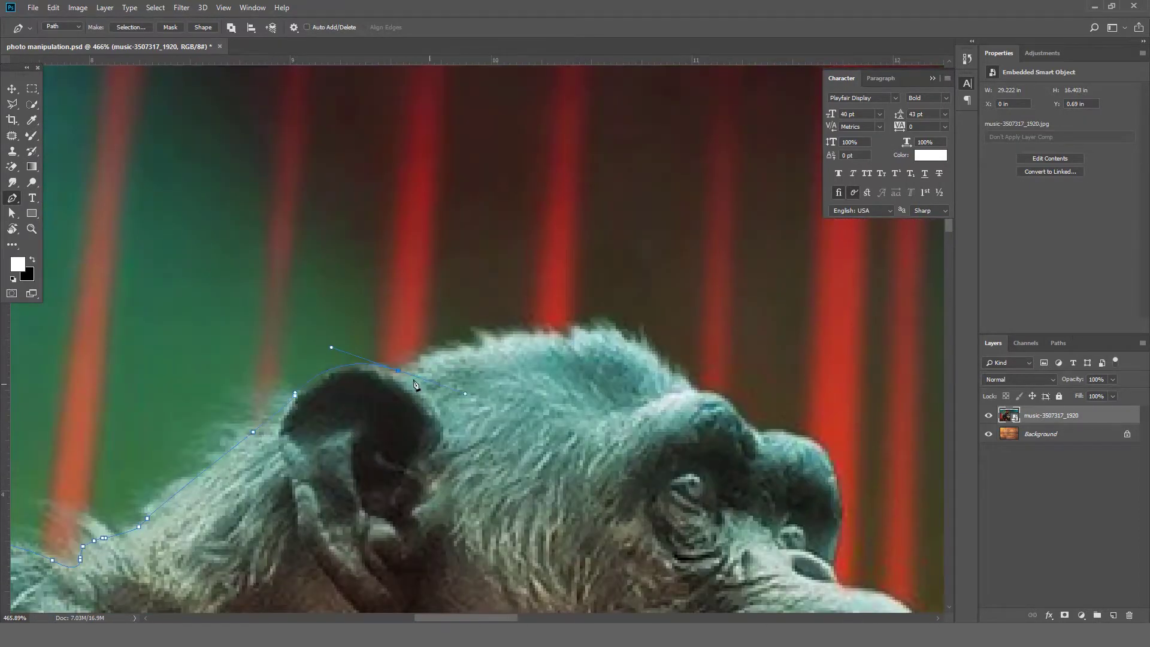
scroll(417, 375, "down", 2, "alt")
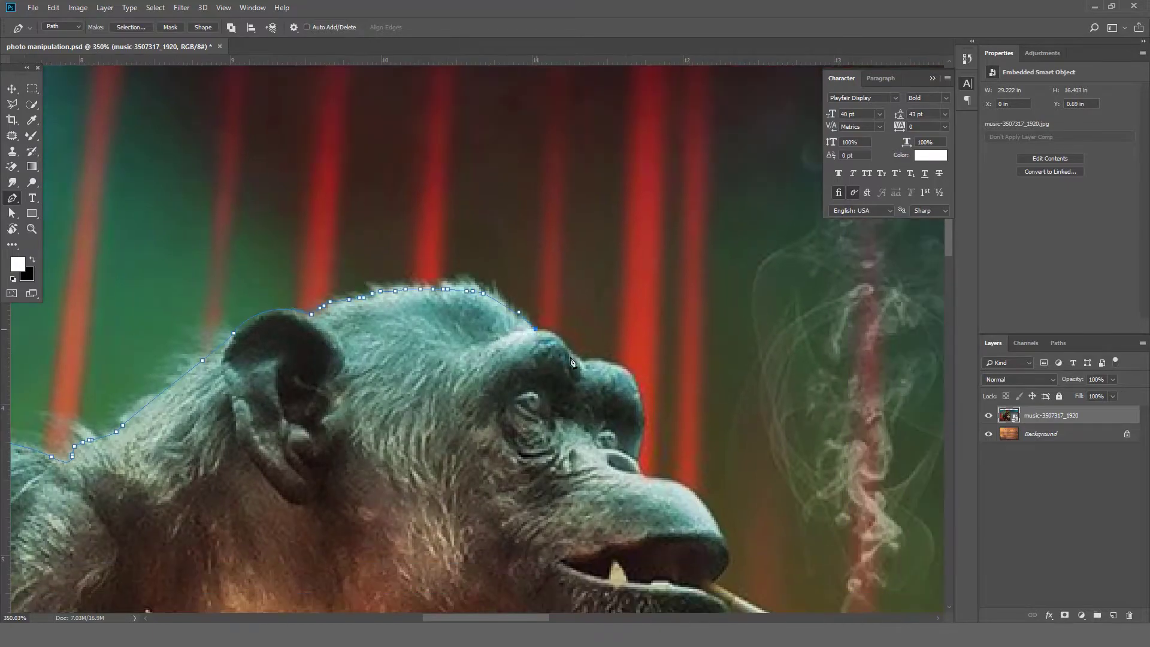
scroll(572, 363, "up", 1)
scroll(669, 507, "up", 2)
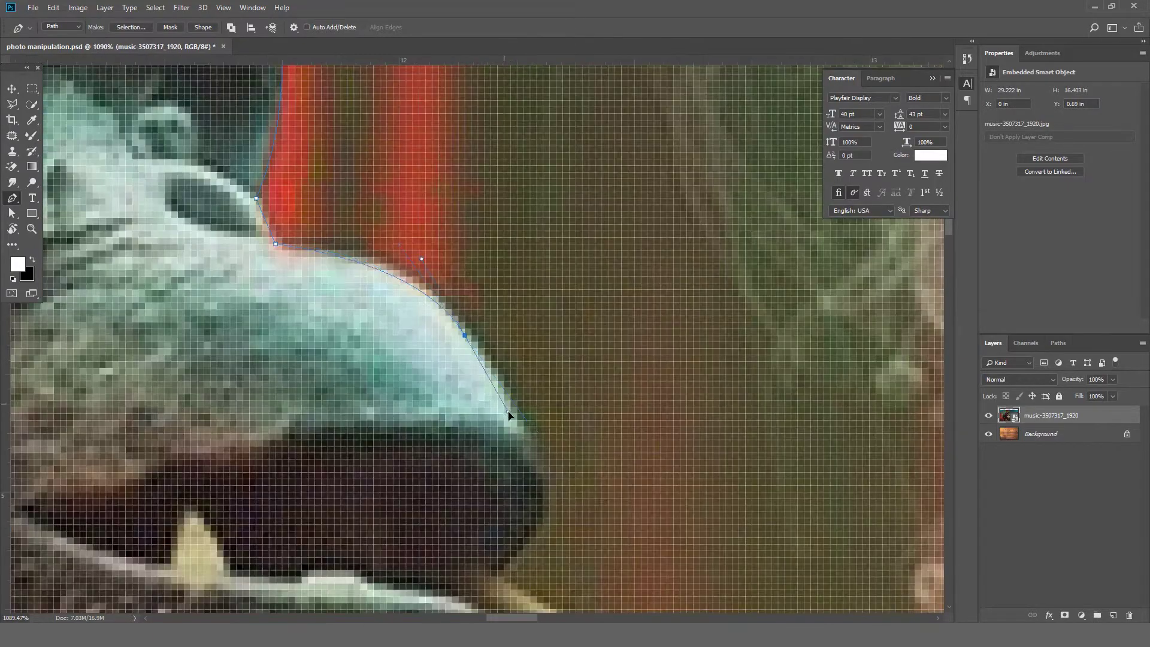
- Continue the path around the nose tip to the mouth corner
left_click(488, 360)
scroll(508, 411, "down", 3)
left_click(473, 252)
scroll(541, 377, "down", 2)
scroll(610, 416, "up", 2)
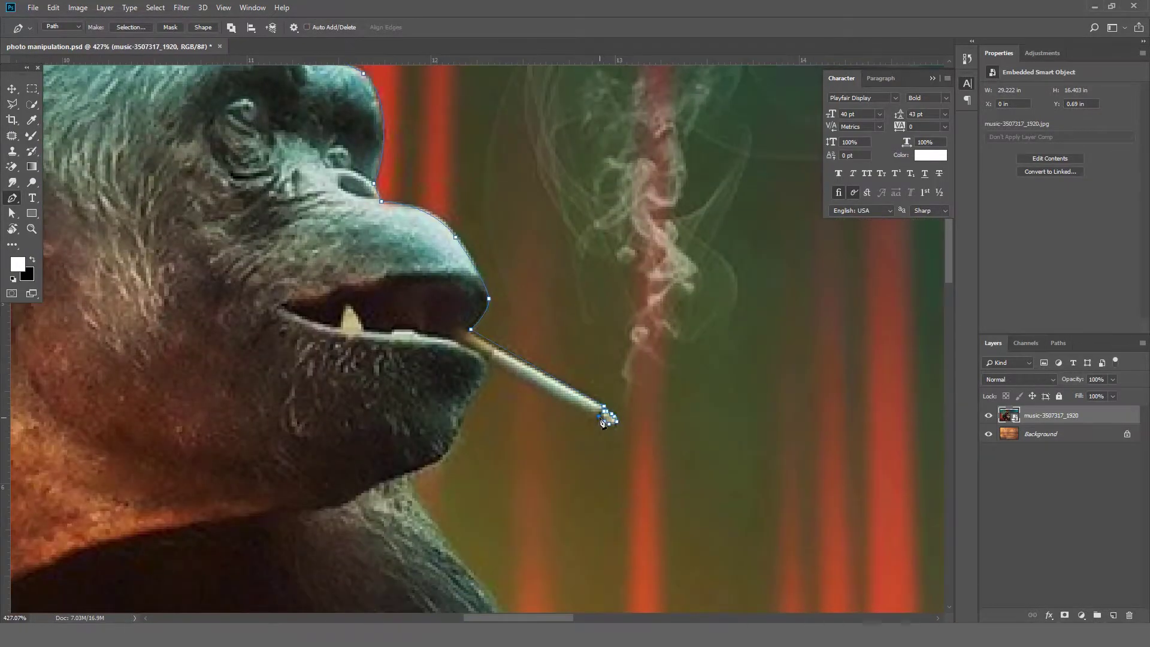
scroll(603, 422, "down", 2)
scroll(448, 297, "down", 3)
scroll(539, 466, "down", 2)
scroll(539, 466, "right", 3)
- Trace curved anchors around the guitar body's tip and edge
left_click_drag(503, 357, 554, 428)
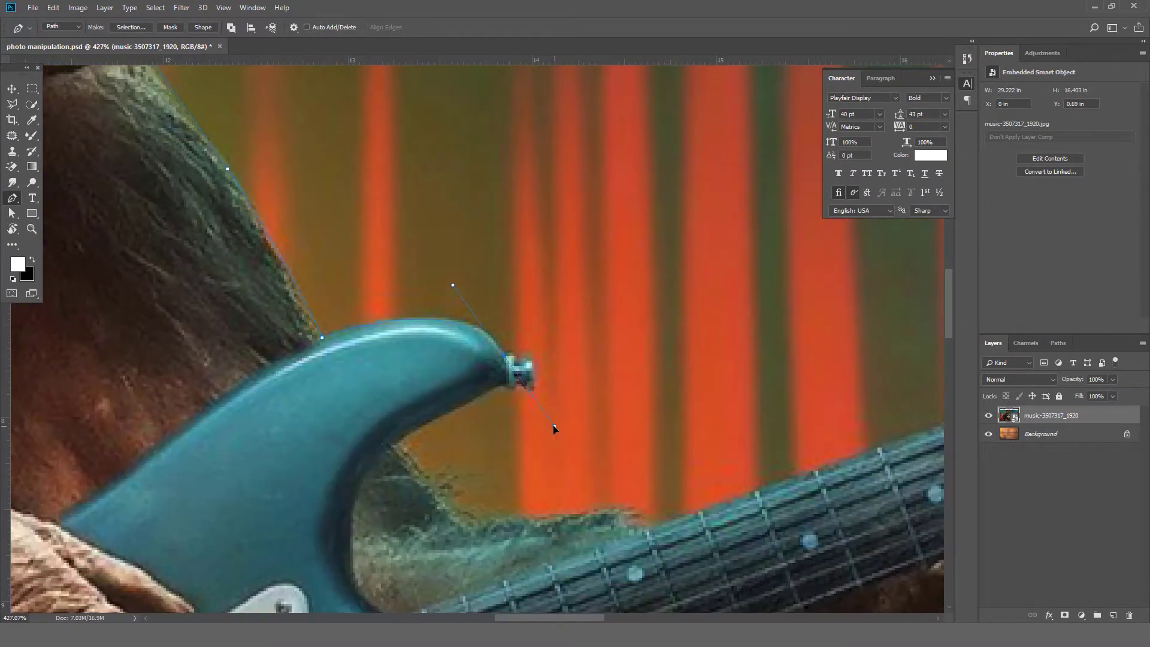
scroll(513, 394, "down", 3)
scroll(513, 393, "left", 2)
left_click_drag(444, 355, 423, 374)
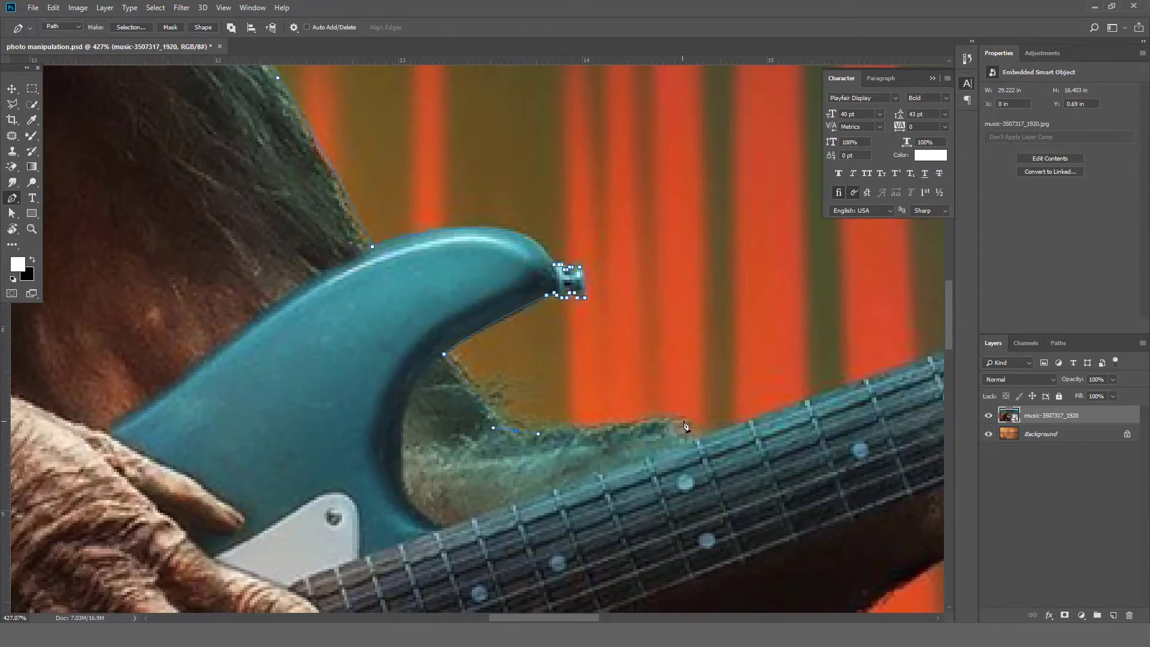
left_click_drag(686, 427, 719, 440)
scroll(513, 349, "right", 7)
scroll(673, 292, "right", 8)
scroll(673, 292, "down", 3)
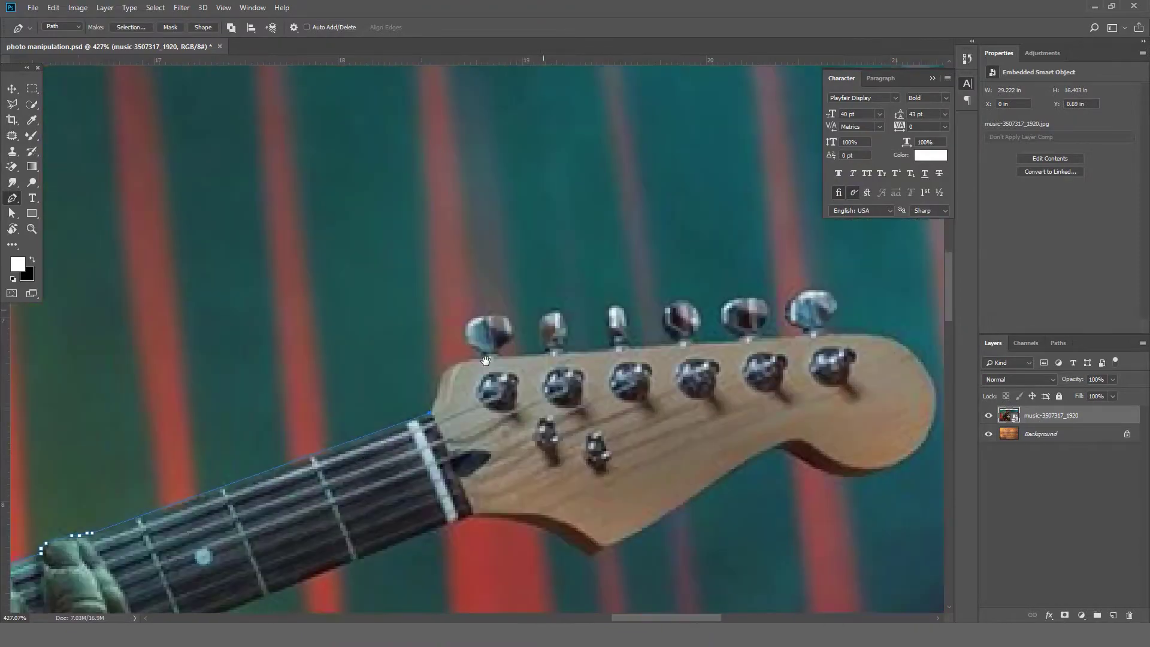
scroll(463, 333, "up", 3)
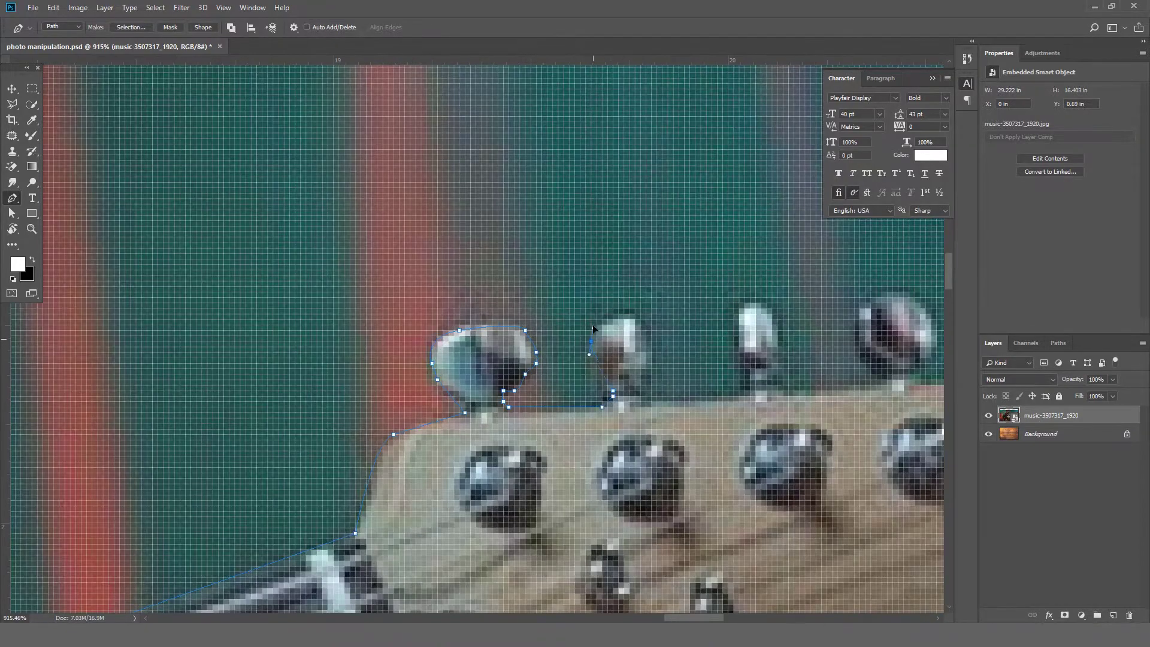
scroll(777, 359, "right", 7)
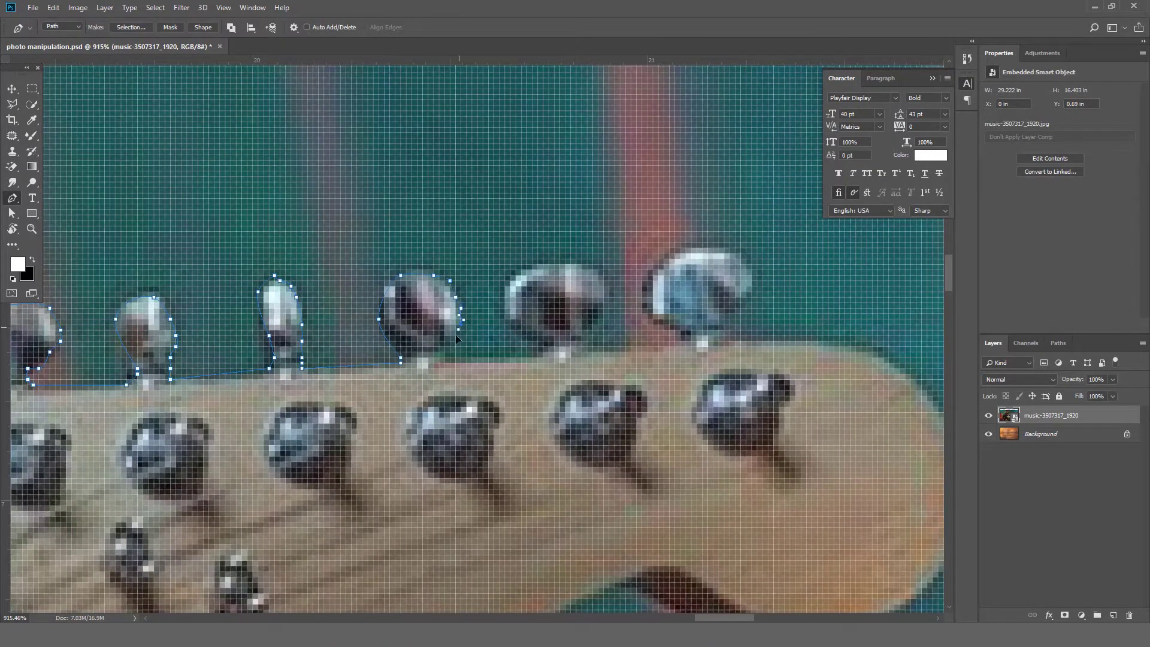
scroll(489, 323, "right", 3)
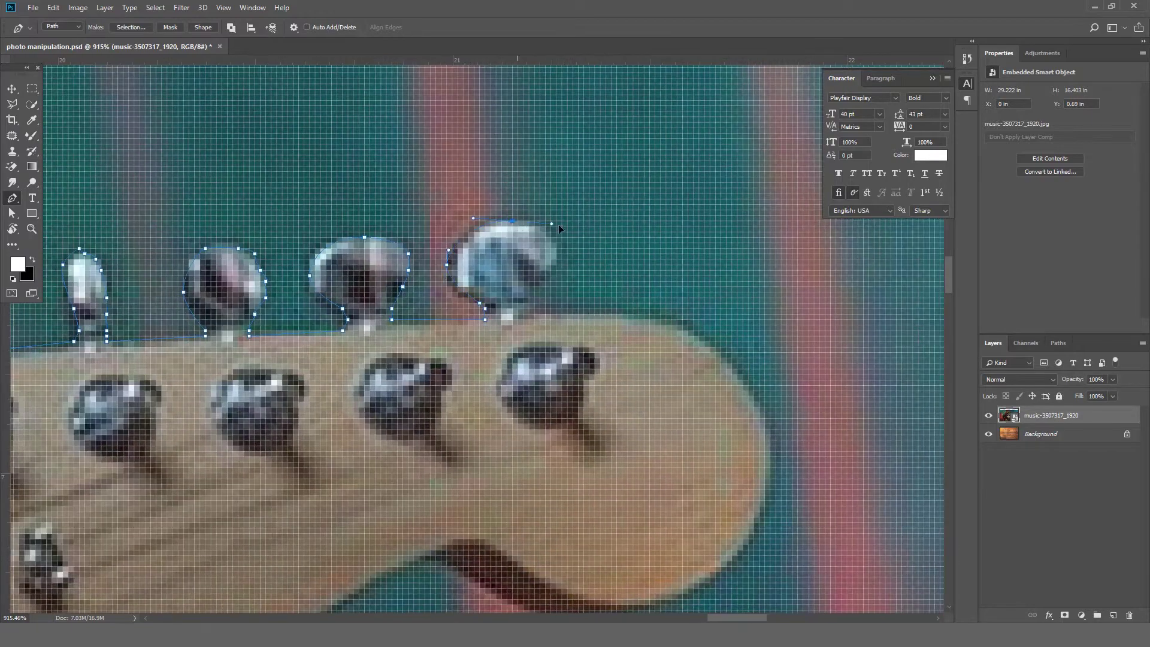
- Extend the path around the guitar headstock
left_click(687, 333)
left_click(711, 347)
scroll(701, 347, "down", 3)
left_click(704, 198)
left_click(693, 345)
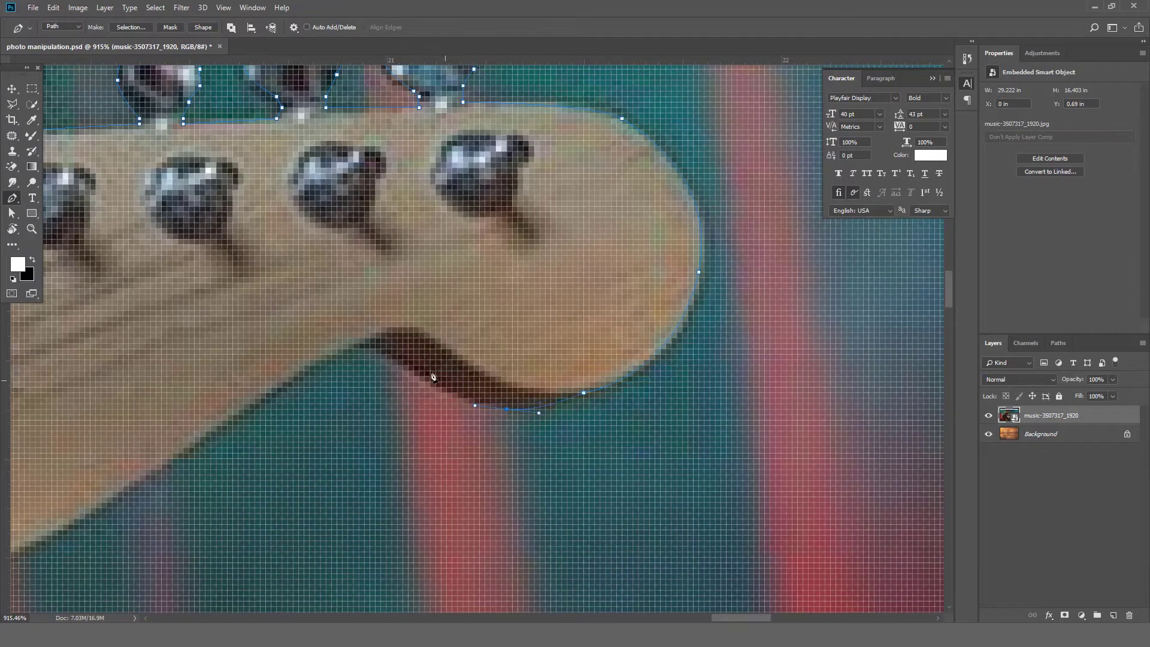
scroll(433, 376, "down", 5)
scroll(338, 325, "down", 3)
scroll(431, 364, "up", 3)
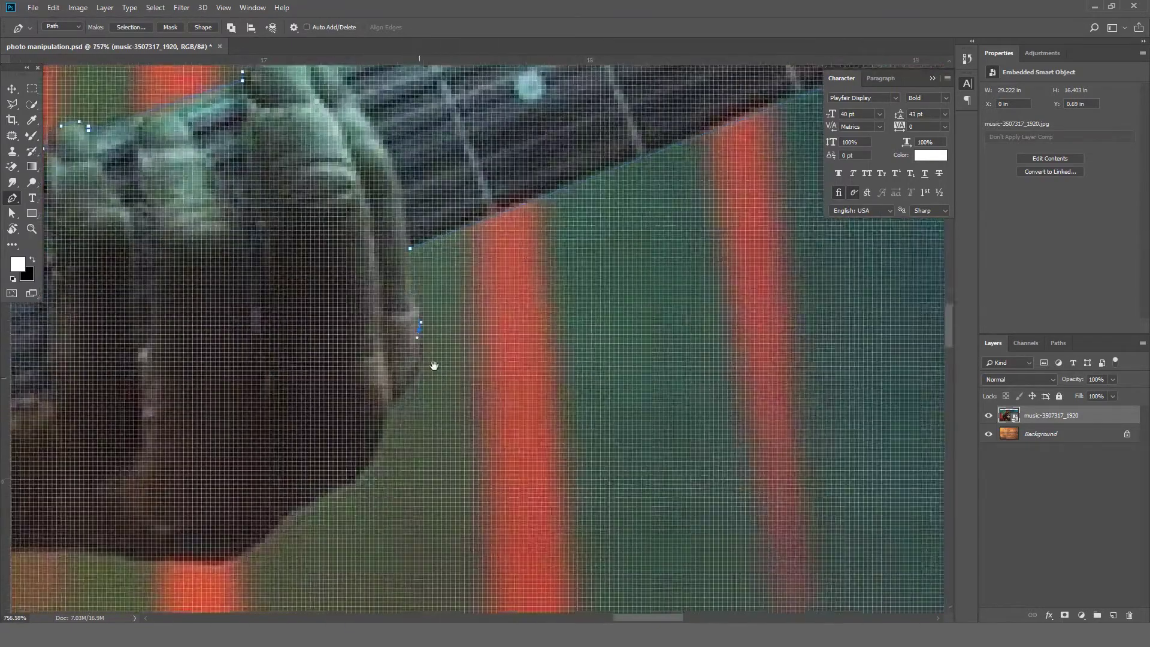
scroll(431, 364, "down", 3)
scroll(563, 300, "up", 2)
- Trace along the hand outline and the lower pickguard edge
left_click(560, 325)
scroll(553, 331, "down", 2)
scroll(654, 244, "left", 3)
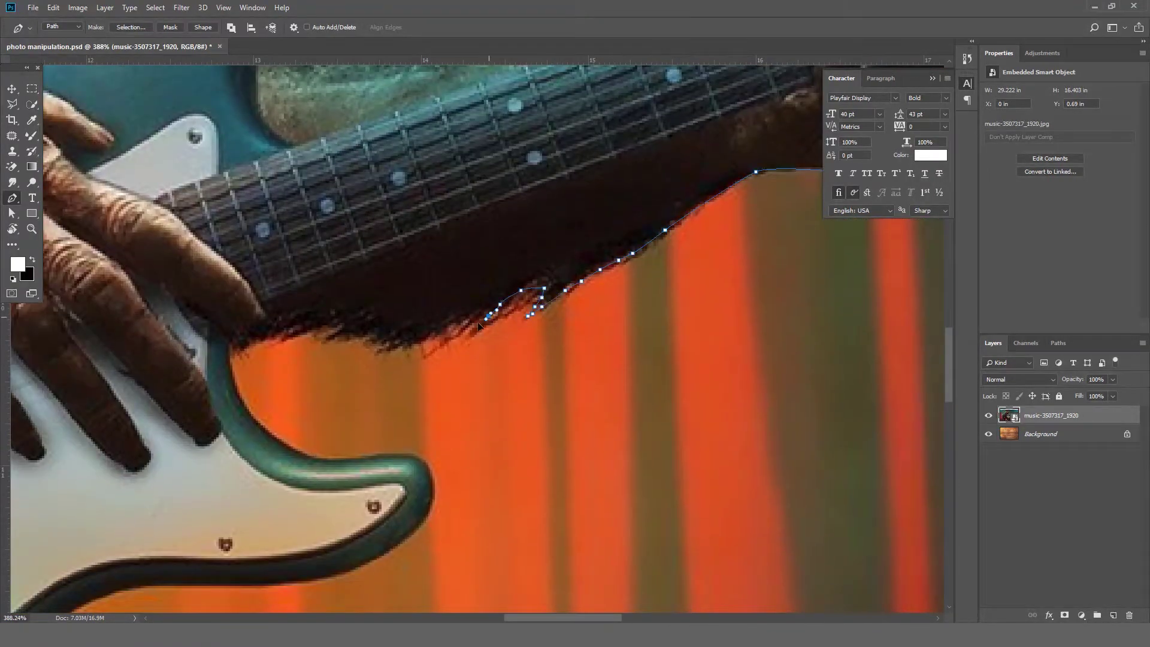
scroll(240, 348, "down", 3)
left_click_drag(362, 340, 485, 341)
left_click(436, 355)
scroll(436, 354, "down", 2)
left_click(437, 340)
left_click(397, 360)
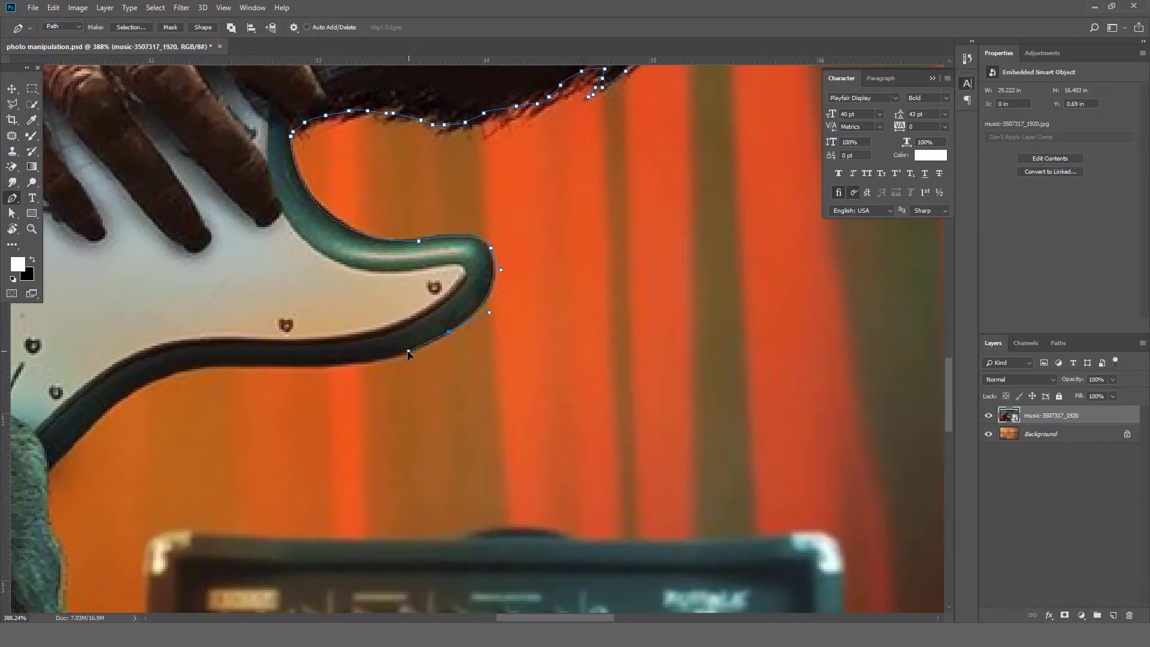
scroll(419, 335, "left", 3)
left_click_drag(454, 293, 444, 300)
- Place anchors at the amp's top-left and top-right corners
scroll(367, 294, "down", 1)
scroll(367, 294, "left", 2)
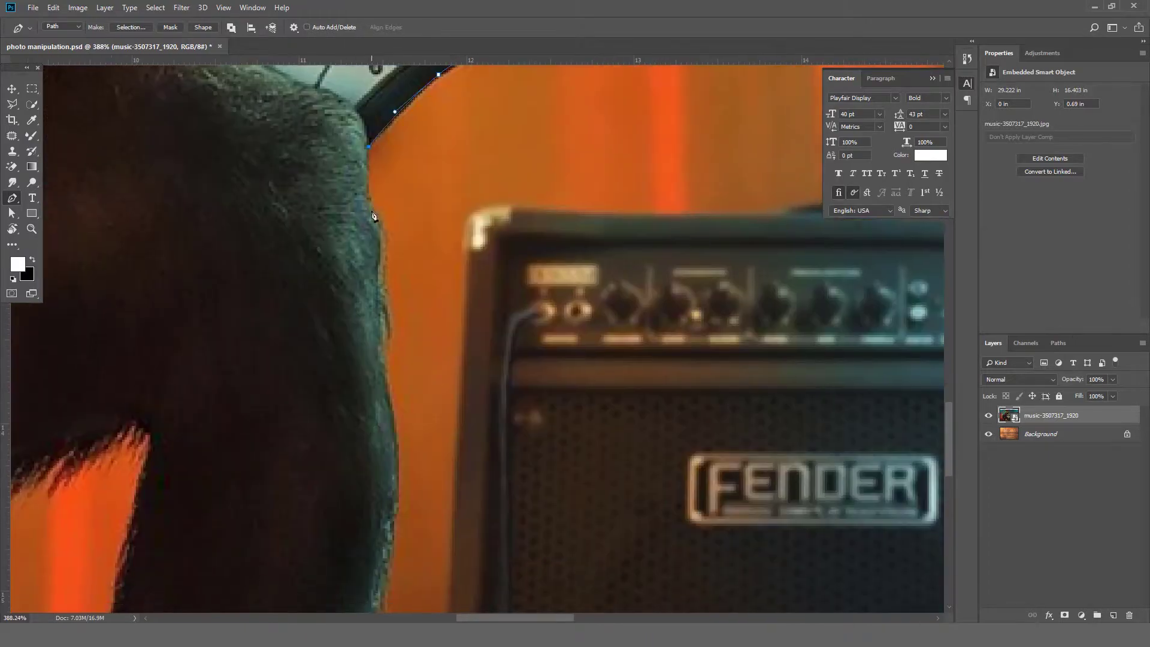
scroll(389, 282, "down", 3)
scroll(401, 268, "down", 2)
scroll(402, 268, "left", 1)
scroll(375, 445, "down", 3)
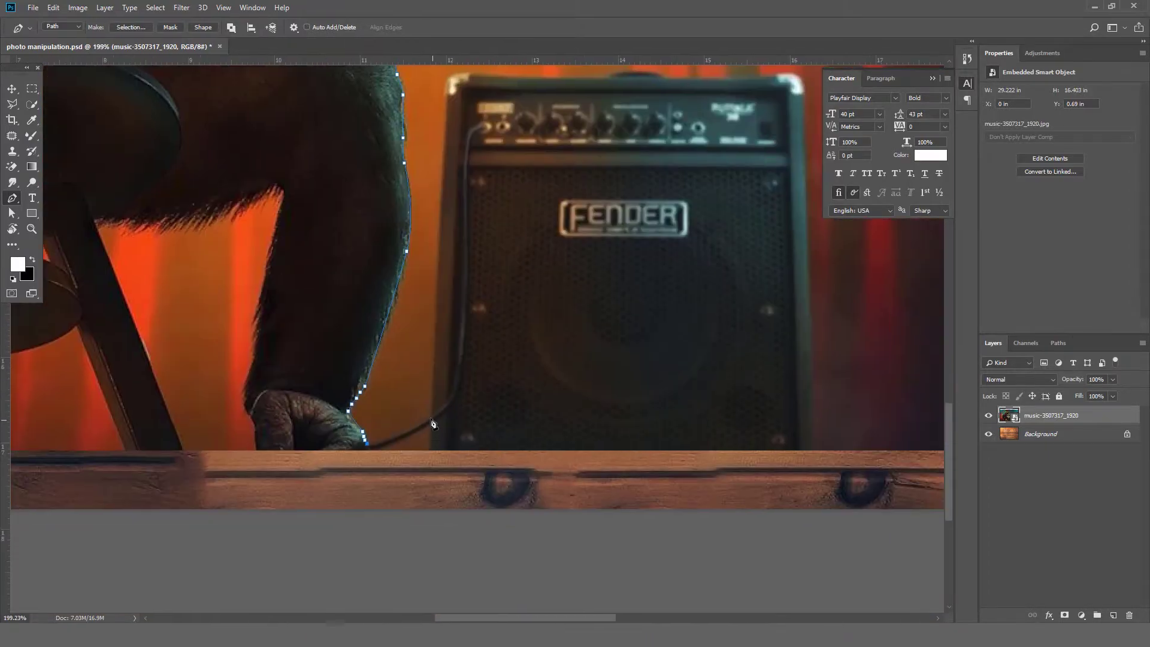
scroll(431, 391, "down", 2)
scroll(431, 300, "up", 3)
left_click(449, 237)
left_click(836, 250)
- Add an anchor on the amp's right side and close the path at the start
scroll(650, 257, "right", 3)
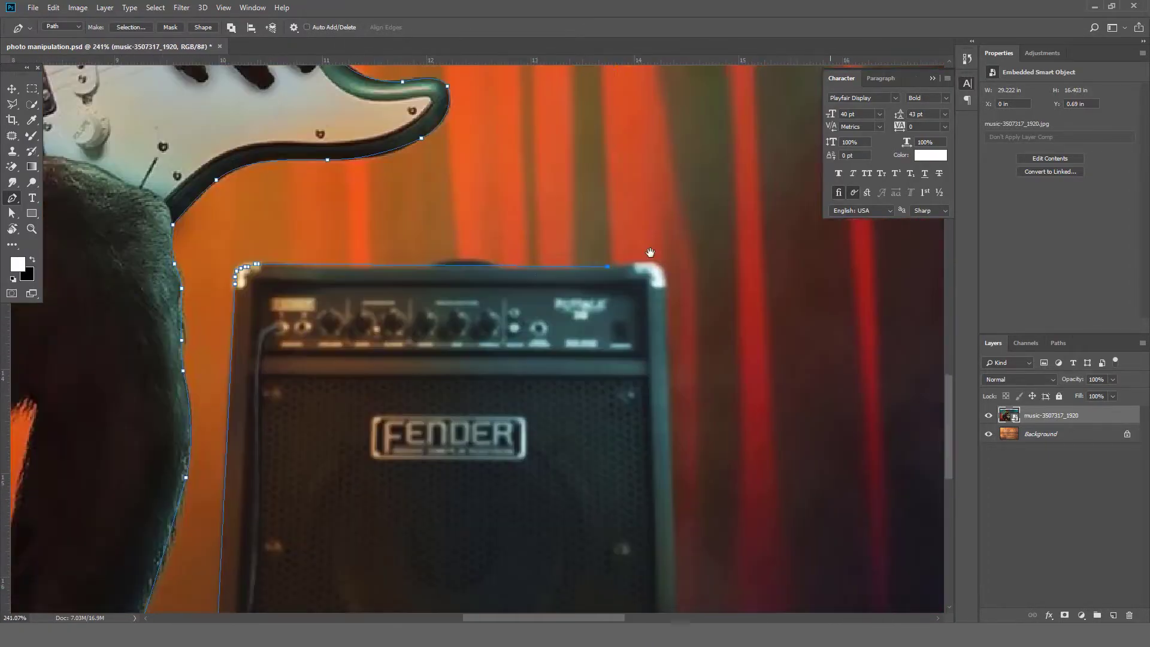
scroll(606, 336, "down", 5)
left_click(605, 336)
scroll(606, 336, "down", 4)
scroll(565, 533, "down", 1)
left_click(254, 550)
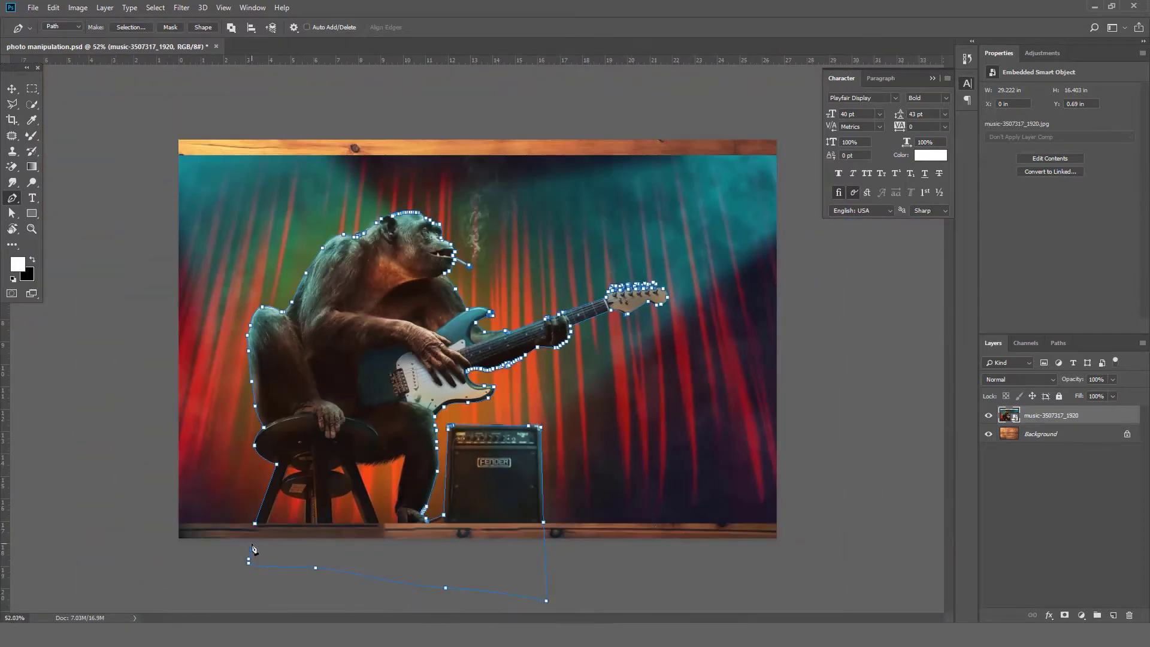
- Turn the path into a selection, copy the chimp to its own layer, and shift it lower left
key("Return")
key("ctrl+j")
key("v")
left_click_drag(427, 389, 395, 411)
right_click(385, 398)
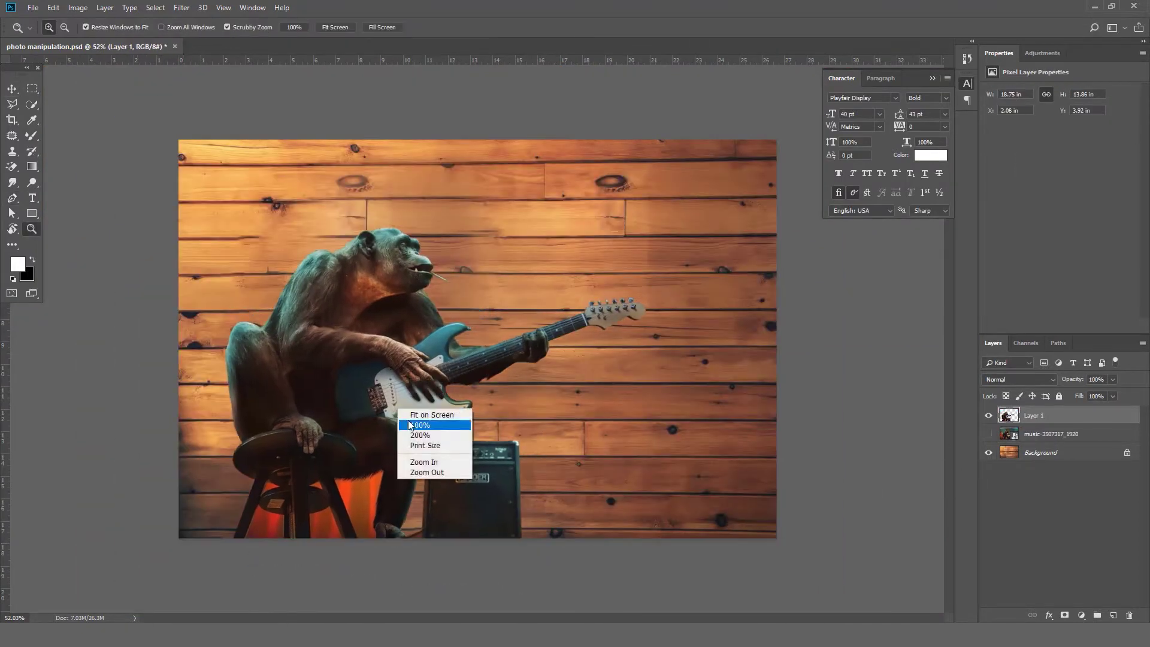
- Outline the orange gap under the stool with the Pen tool
scroll(386, 336, "up", 5)
scroll(551, 251, "up", 5)
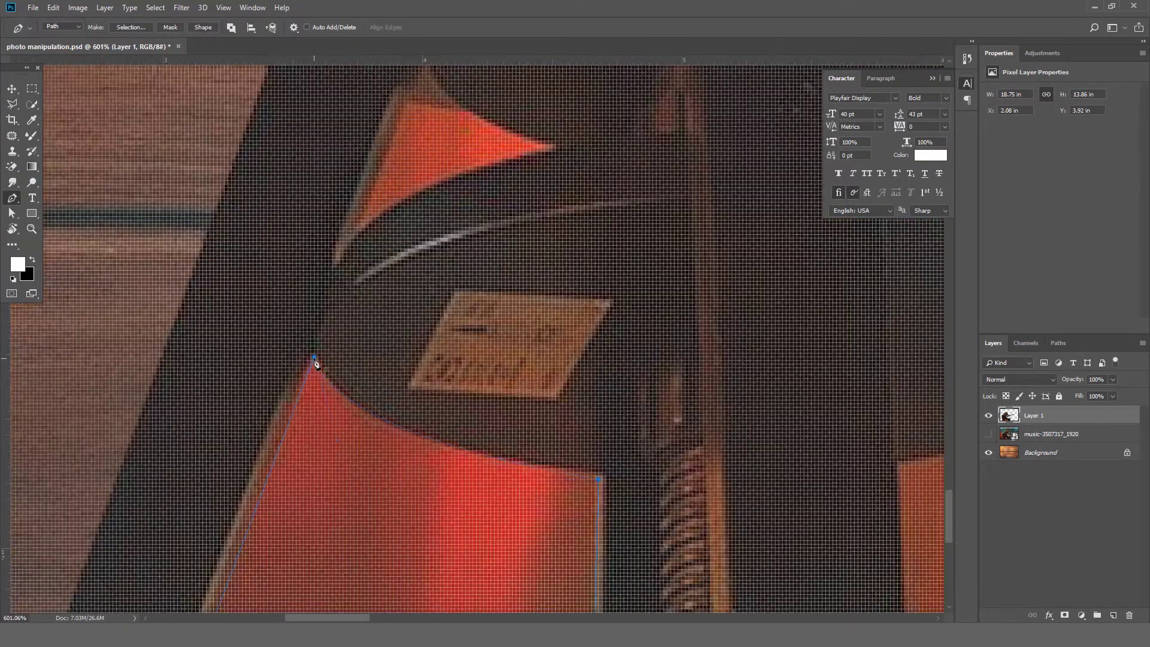
scroll(393, 319, "down", 1)
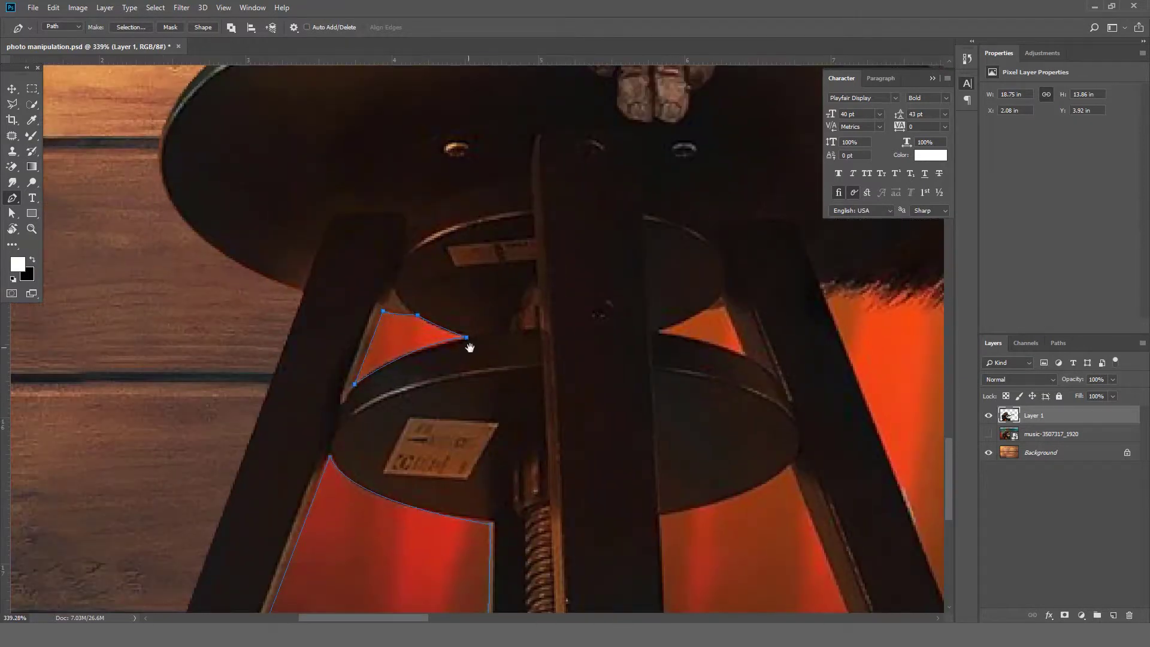
left_click_drag(470, 347, 183, 320)
left_click(421, 282)
scroll(487, 342, "down", 3)
scroll(441, 326, "down", 2)
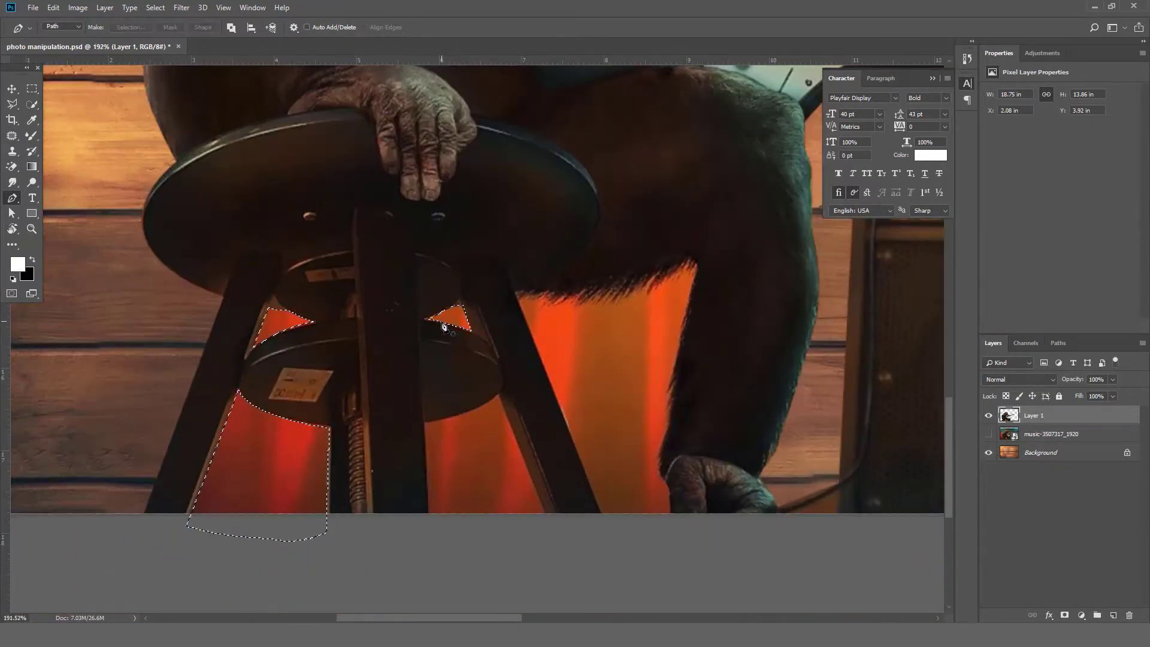
scroll(437, 303, "up", 5)
key("Escape")
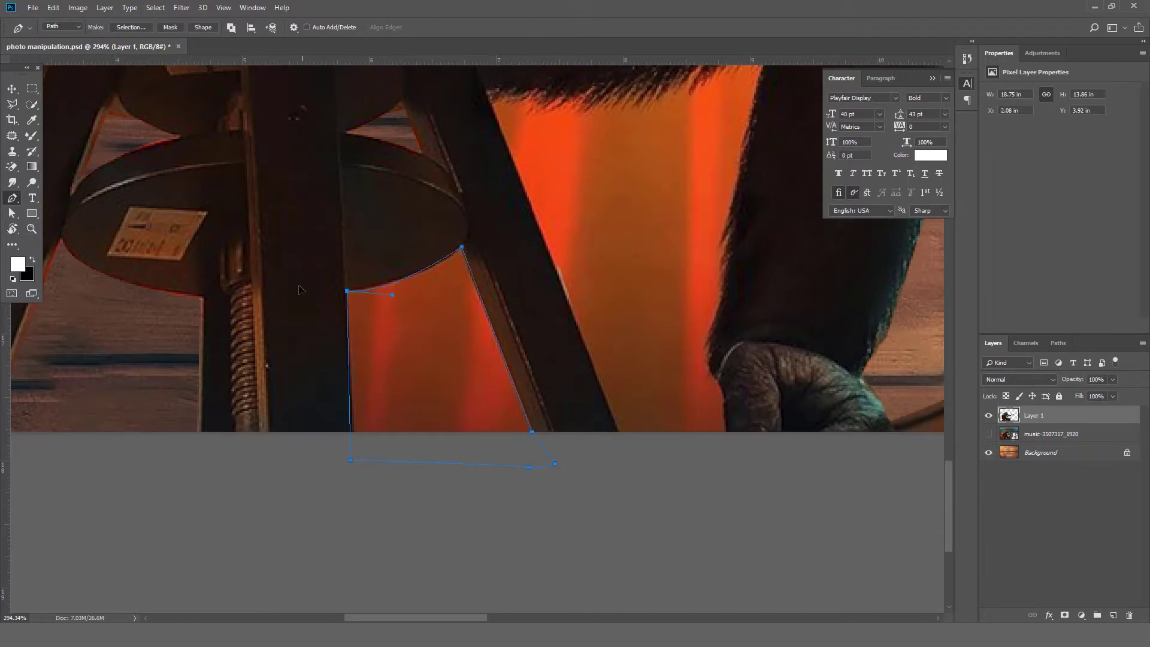
- Deselect the gap selection with the Move tool active
key("v")
scroll(290, 284, "right", 3)
scroll(287, 281, "up", 2)
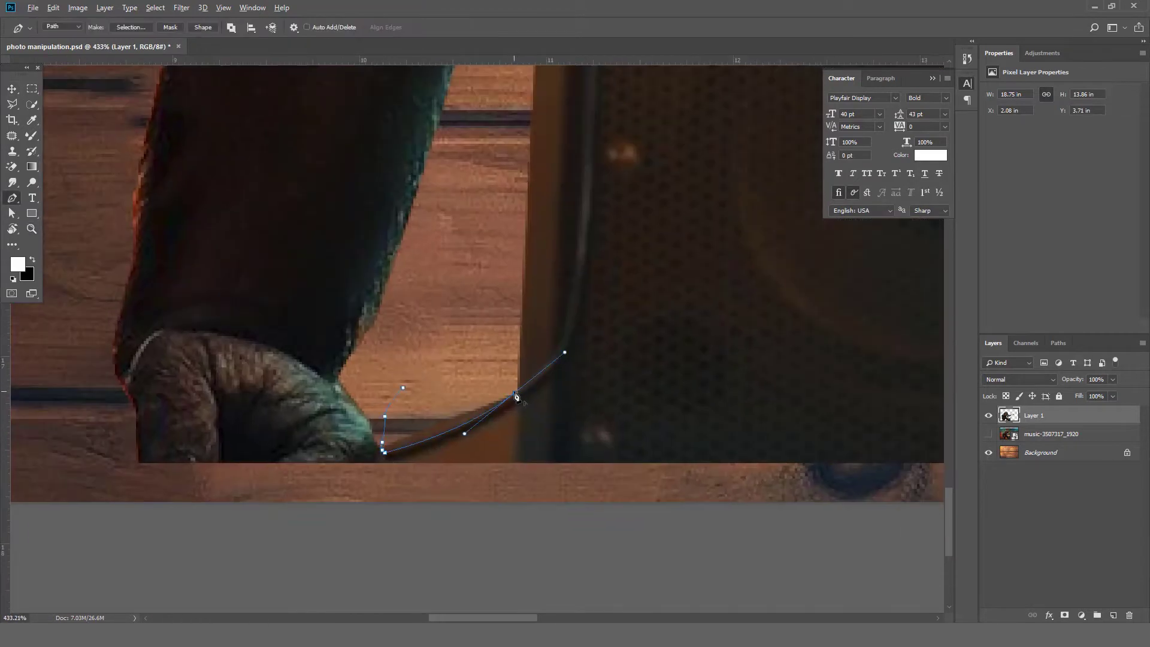
key("ctrl+d")
scroll(473, 413, "up", 1)
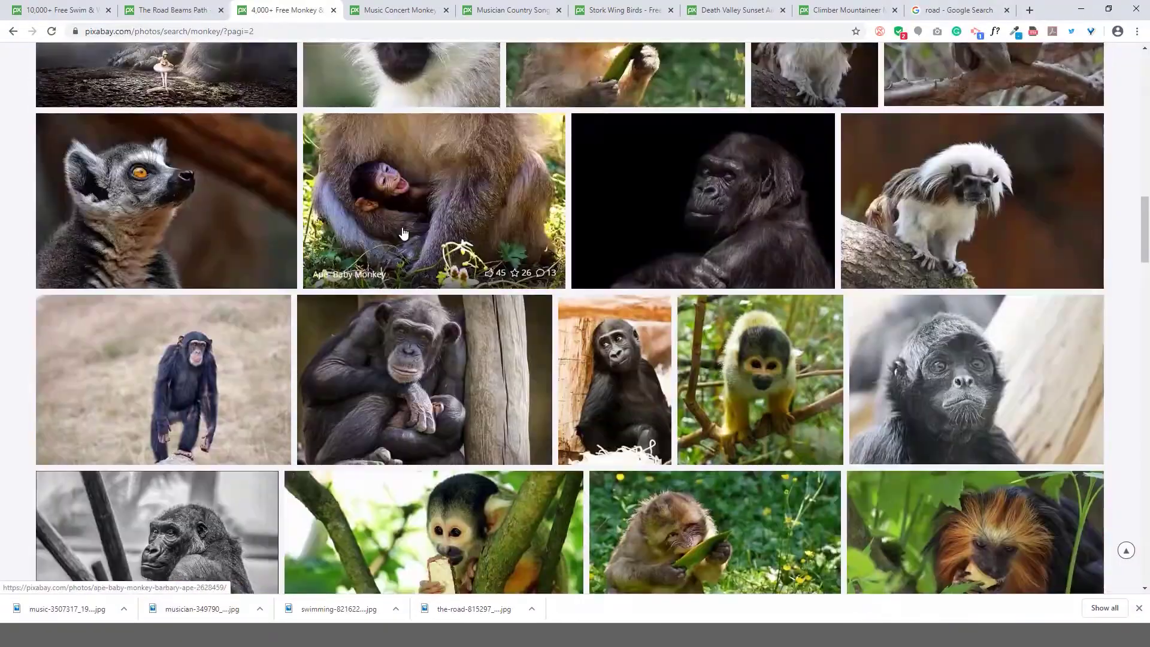
- Download the Fantasy Monkey Dancer orangutan image at 1920×1086
scroll(403, 234, "up", 5)
left_click(218, 310)
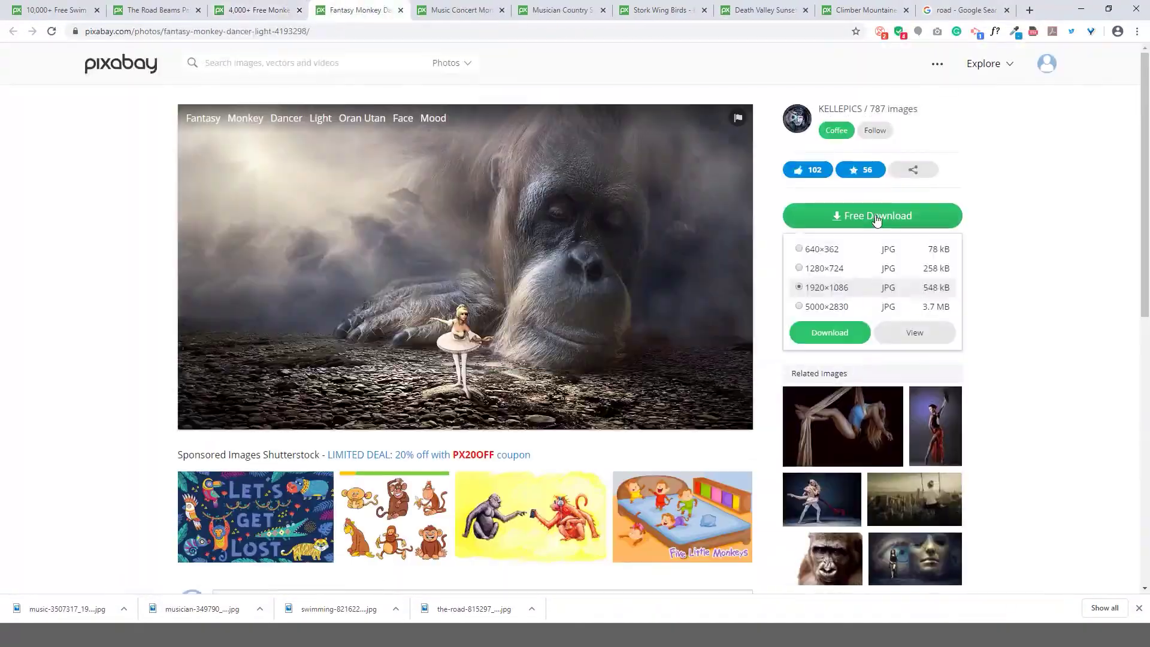
left_click(829, 332)
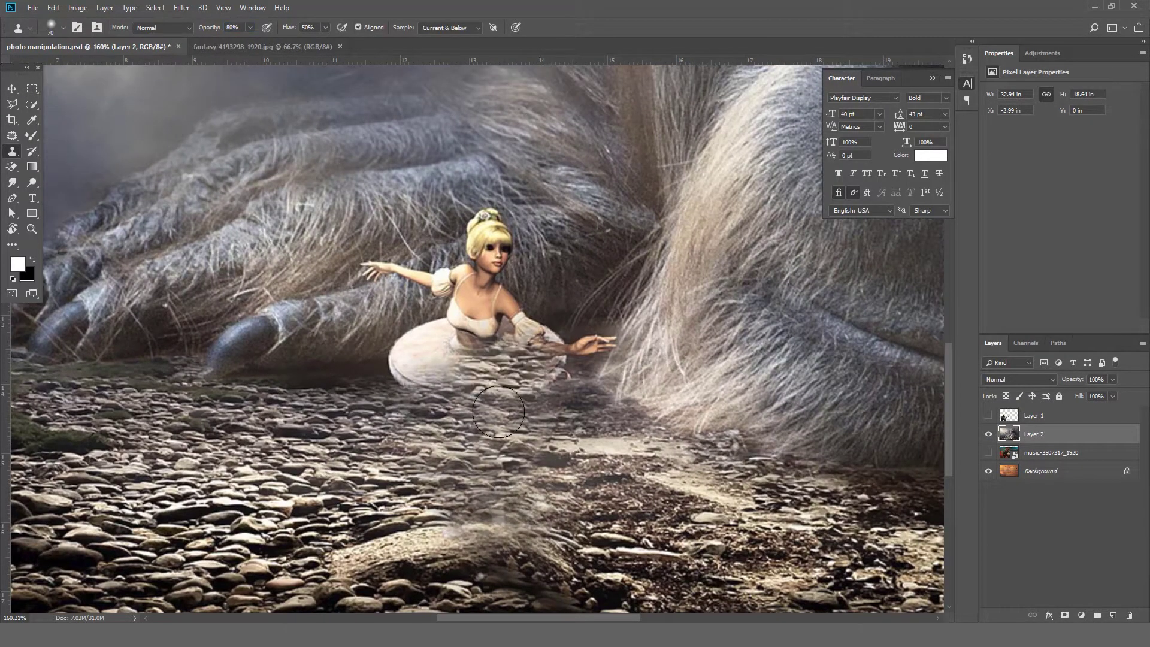
- Scroll up over the orangutan scene behind the chimp
scroll(498, 411, "up", 4)
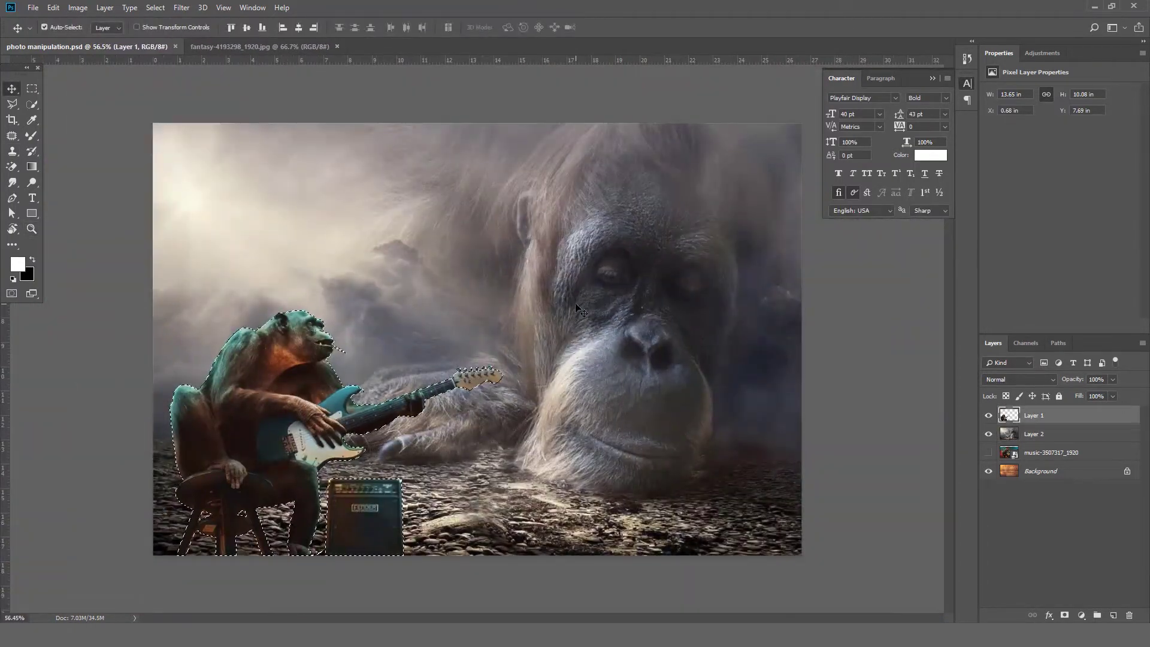
- Load the chimp selection and add masked Levels, Curves and a white Color Fill at 17% opacity
left_click(155, 7)
left_click(323, 214)
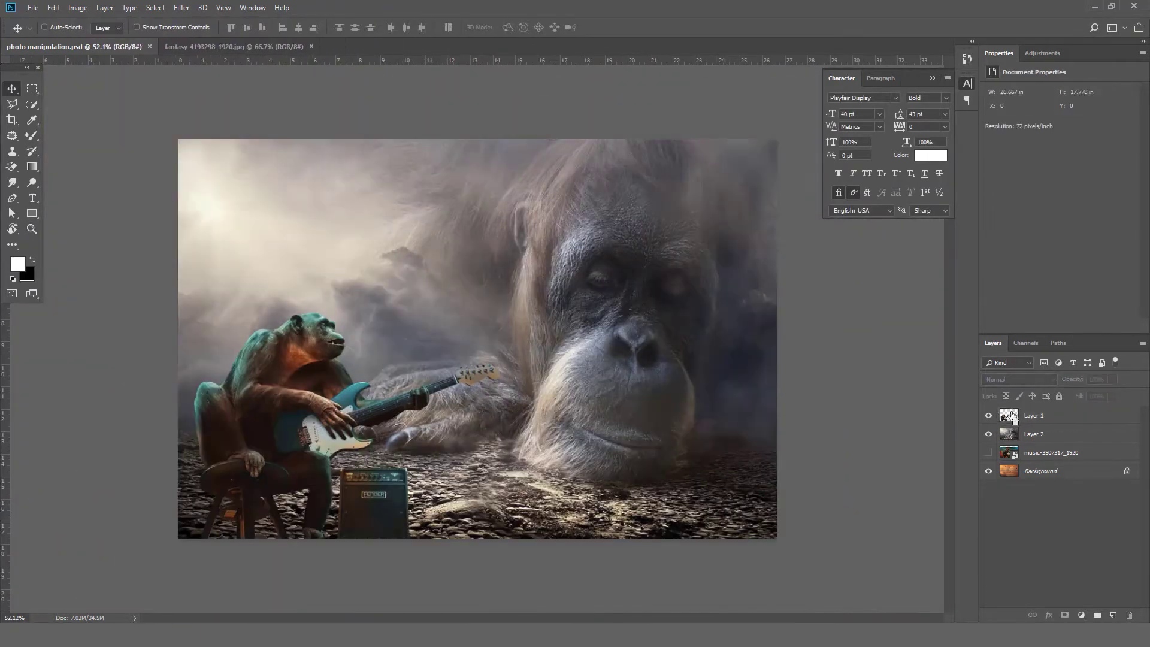
left_click(1081, 615)
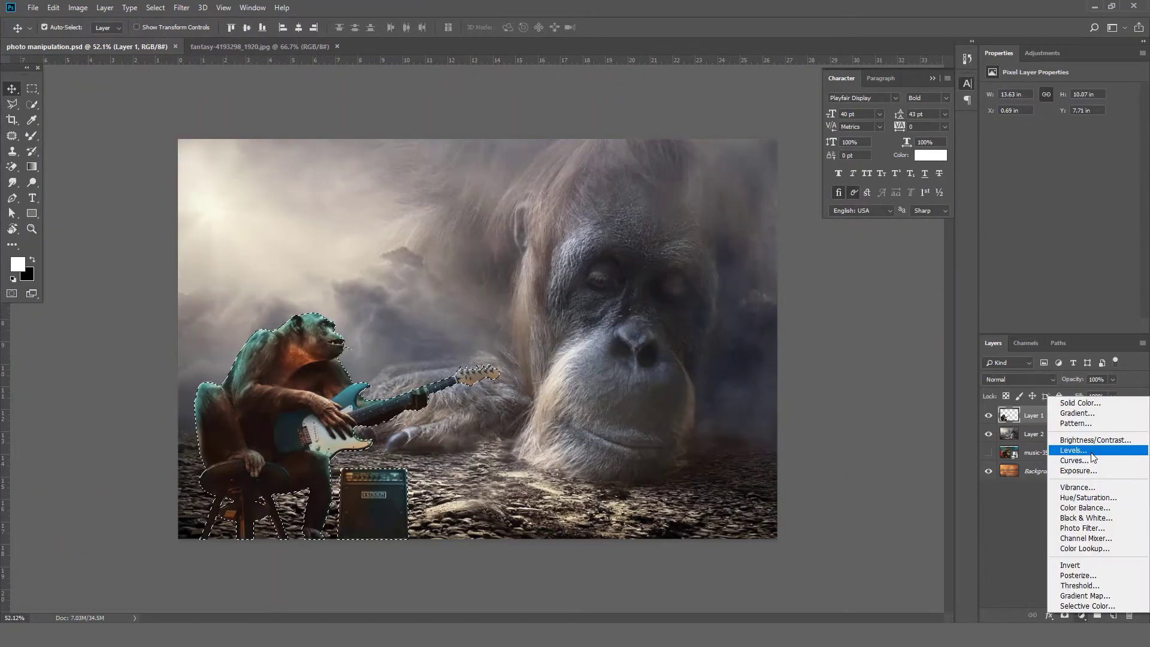
left_click(1019, 445)
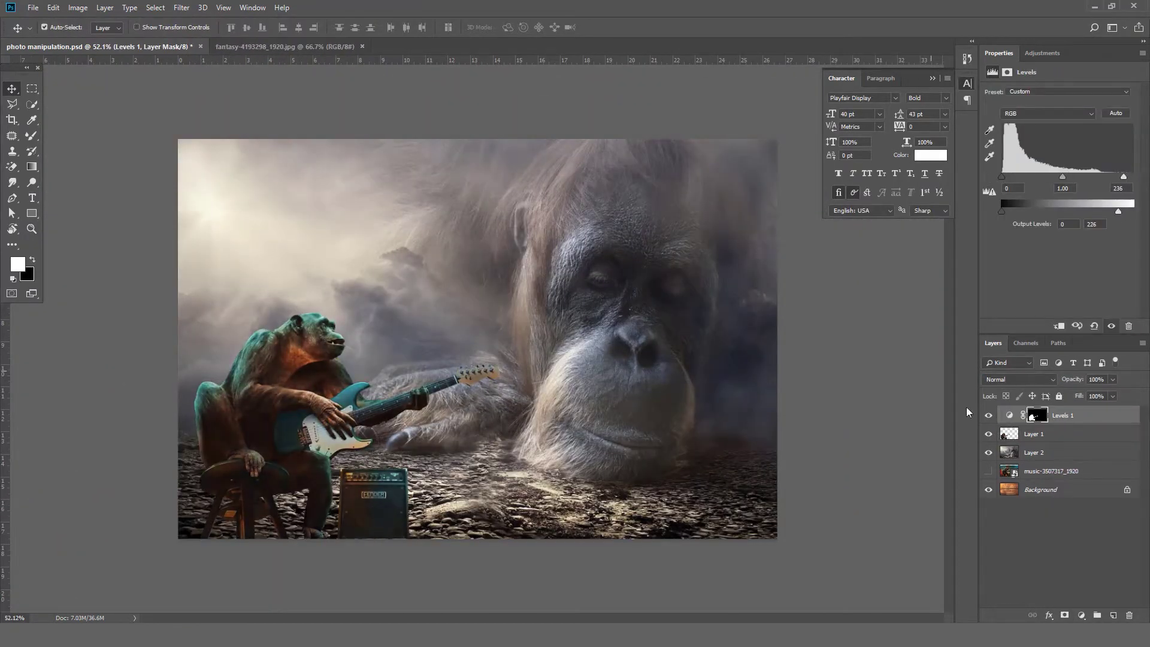
left_click_drag(1069, 415, 1094, 454)
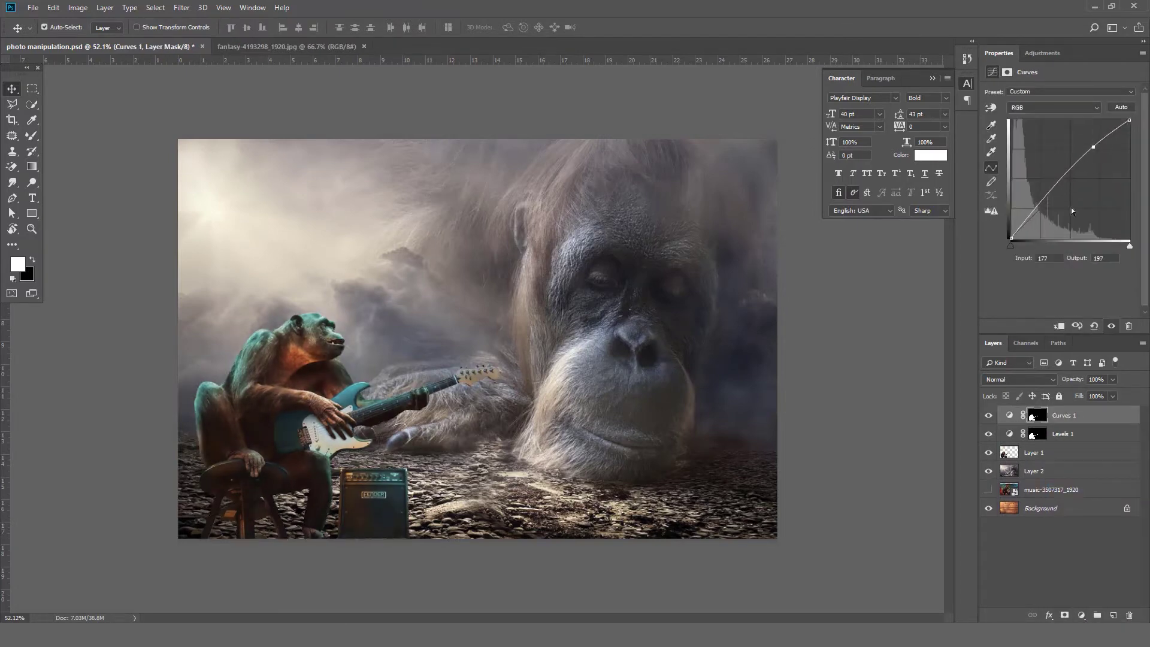
left_click_drag(1085, 160, 1090, 152)
left_click_drag(1112, 379, 1064, 390)
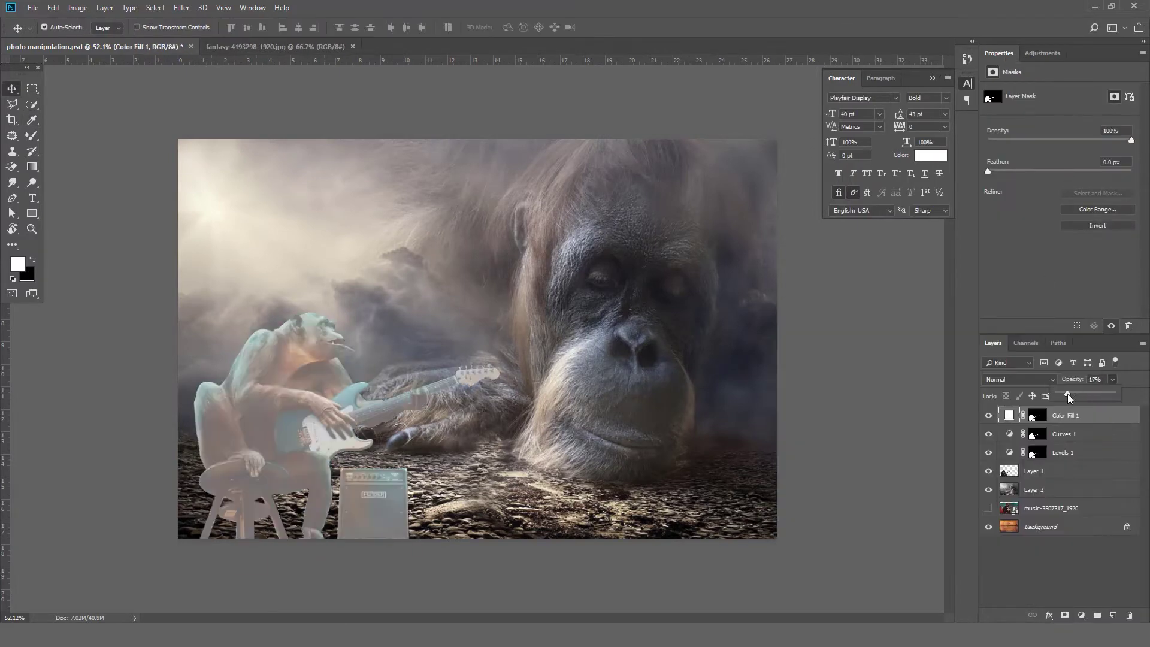
- Above the orangutan layer, lasso a fog shape on a new layer and Gaussian Blur it
left_click(352, 251, "ctrl")
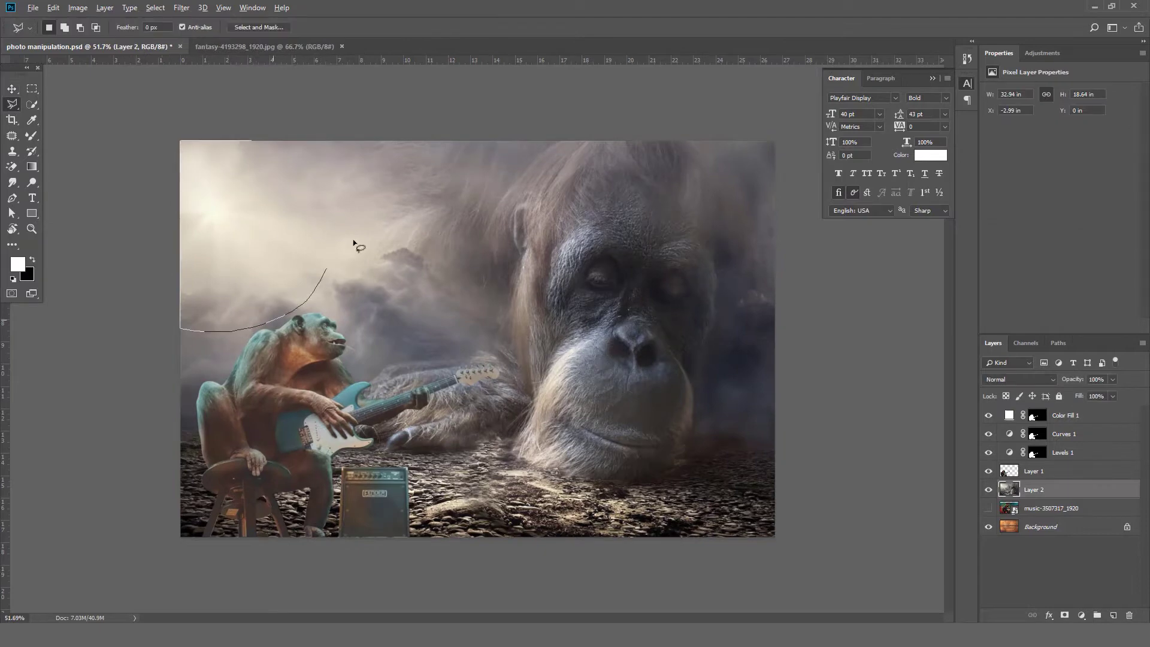
key("ctrl+shift+n")
left_click_drag(179, 141, 441, 333)
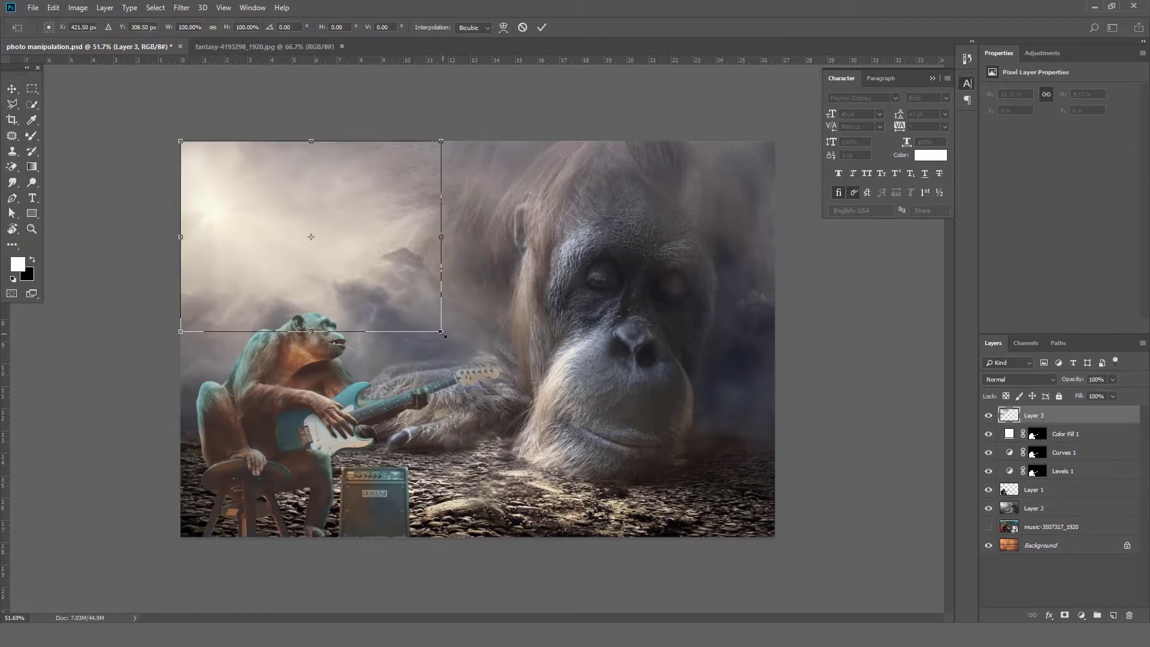
left_click(181, 7)
left_click(359, 167)
left_click_drag(754, 341, 823, 332)
key("Return")
- Cycle the fog layer's blend modes, resize it, and settle on Hue
key("v")
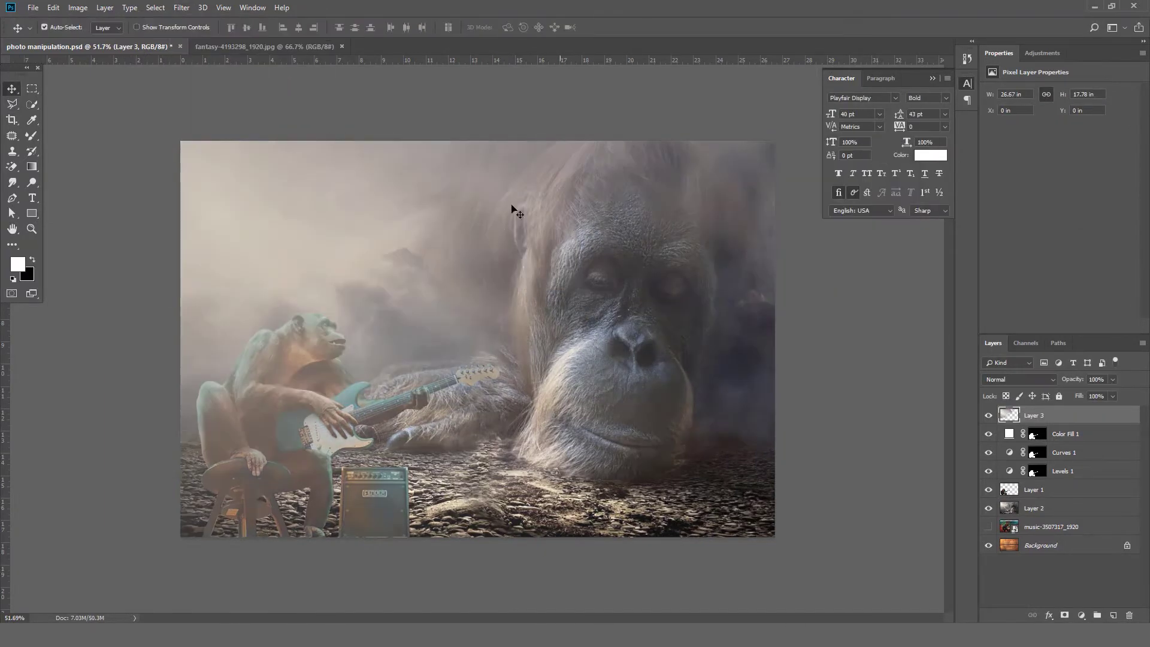
key("shift+alt+m")
key("ctrl+alt+g")
key("shift+alt+g")
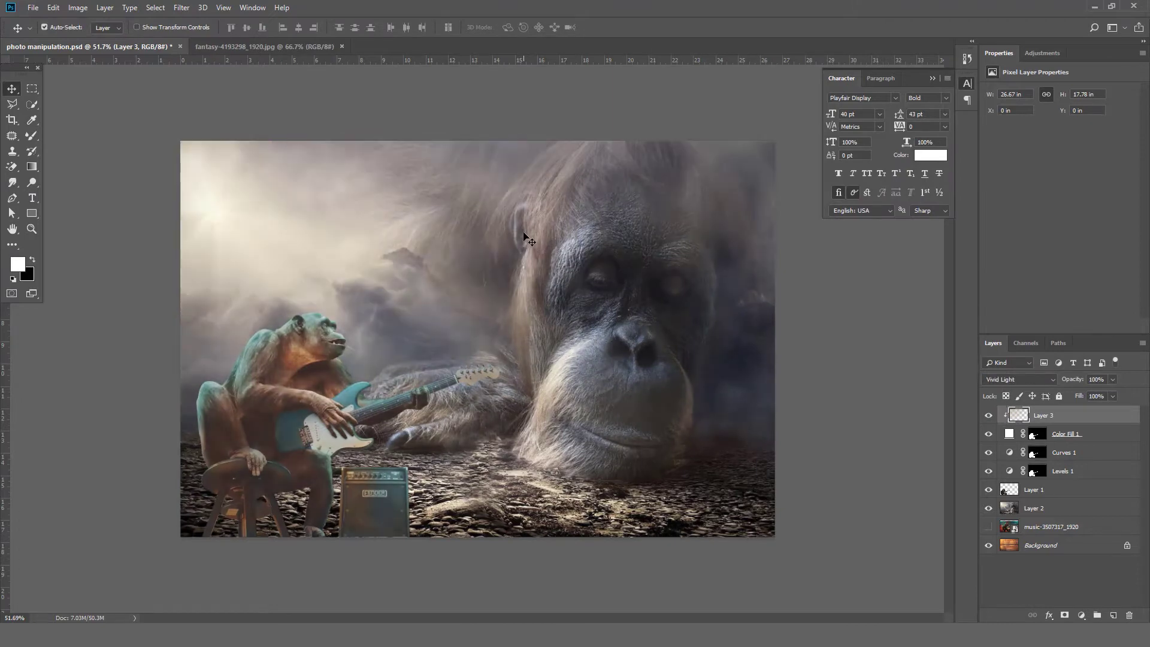
key("shift+plus")
key("shift+plus")
key("ctrl+t")
scroll(527, 393, "down", 2)
key("Return")
key("shift+minus")
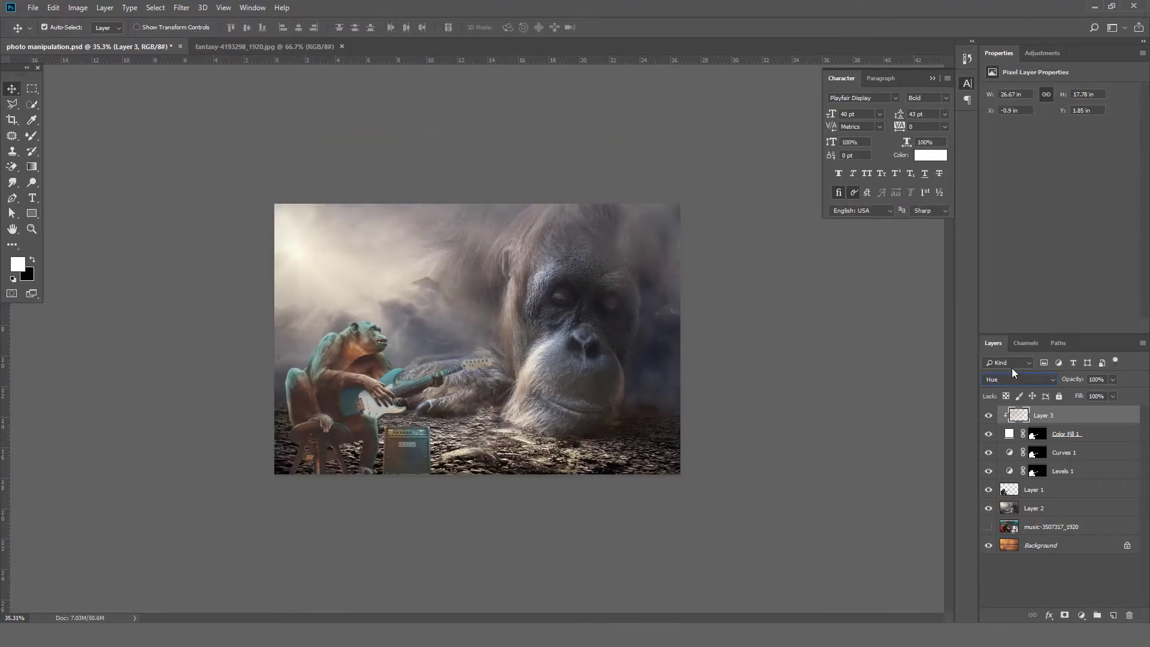
- Duplicate the fog layer with Normal blending, then zoom out from actual size
key("ctrl+j")
key("shift+alt+n")
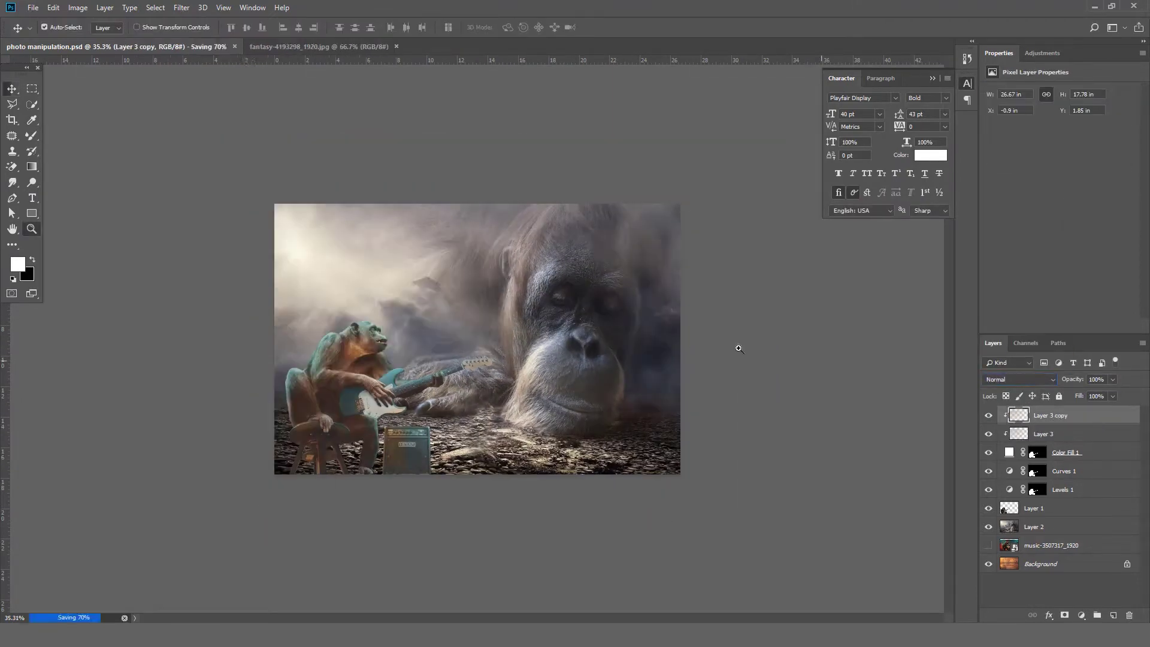
key("ctrl+1")
key("ctrl+minus")
key("ctrl+minus")
- Add a Selective Color adjustment with Greens cyan at +43, then switch to Yellows
left_click(1081, 615)
left_click(1054, 568)
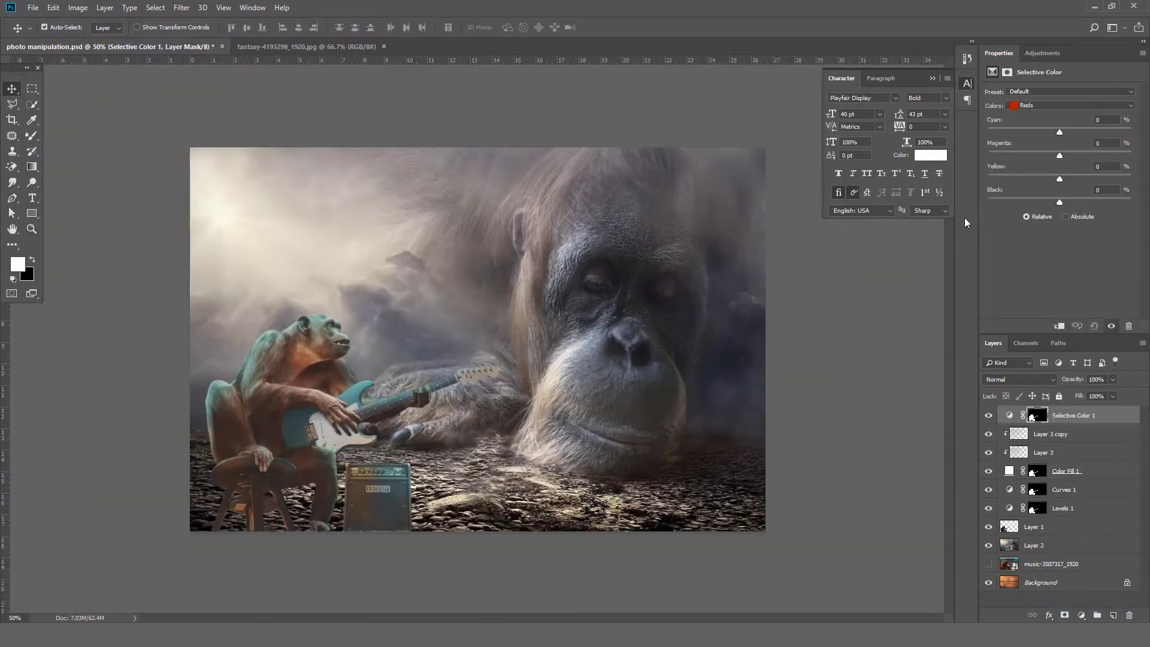
left_click(1069, 106)
left_click(1050, 135)
left_click_drag(1060, 132, 1091, 132)
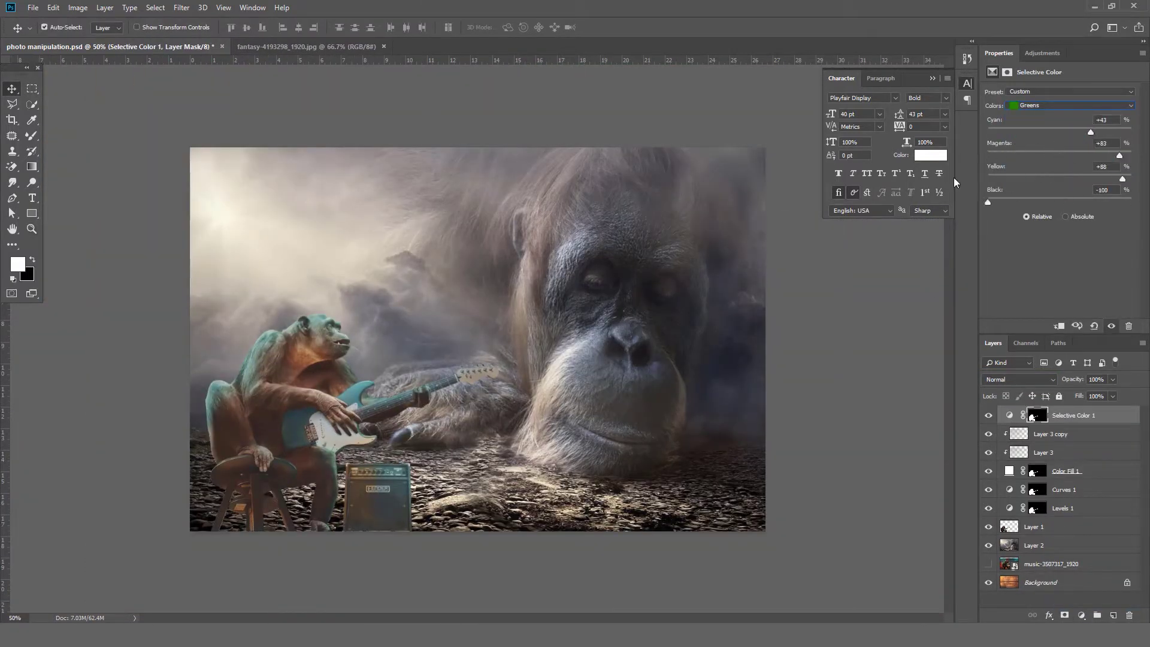
left_click(1069, 106)
left_click(1050, 124)
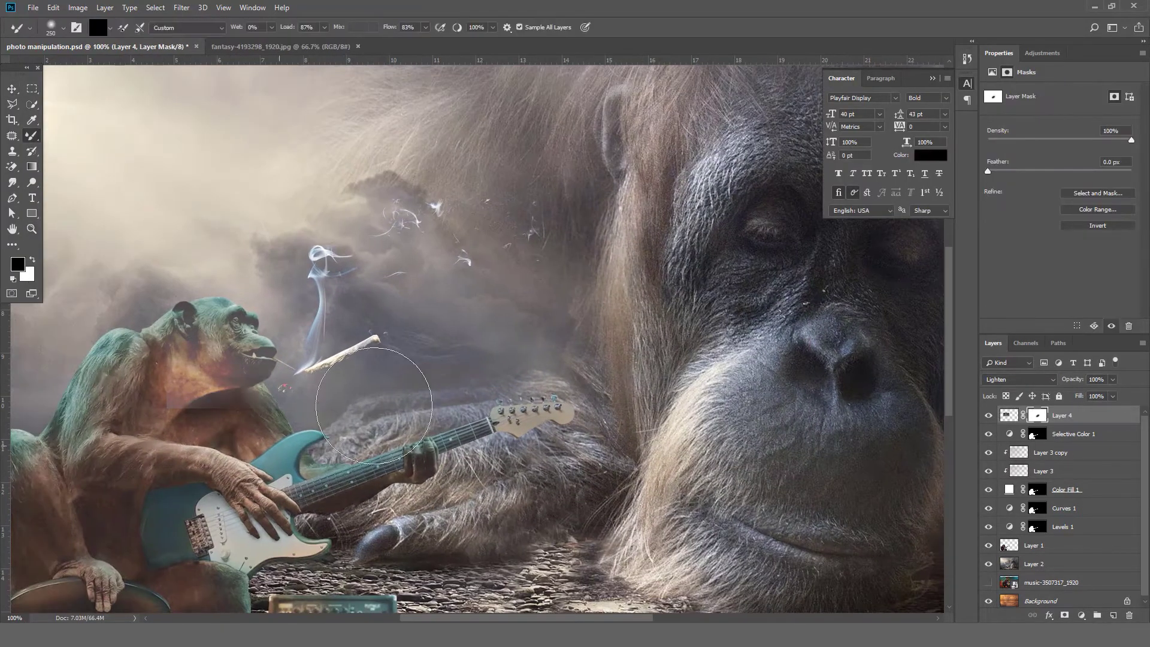
- Swap the foreground colour to white for painting the smoke layer's mask
scroll(377, 424, "down", 1)
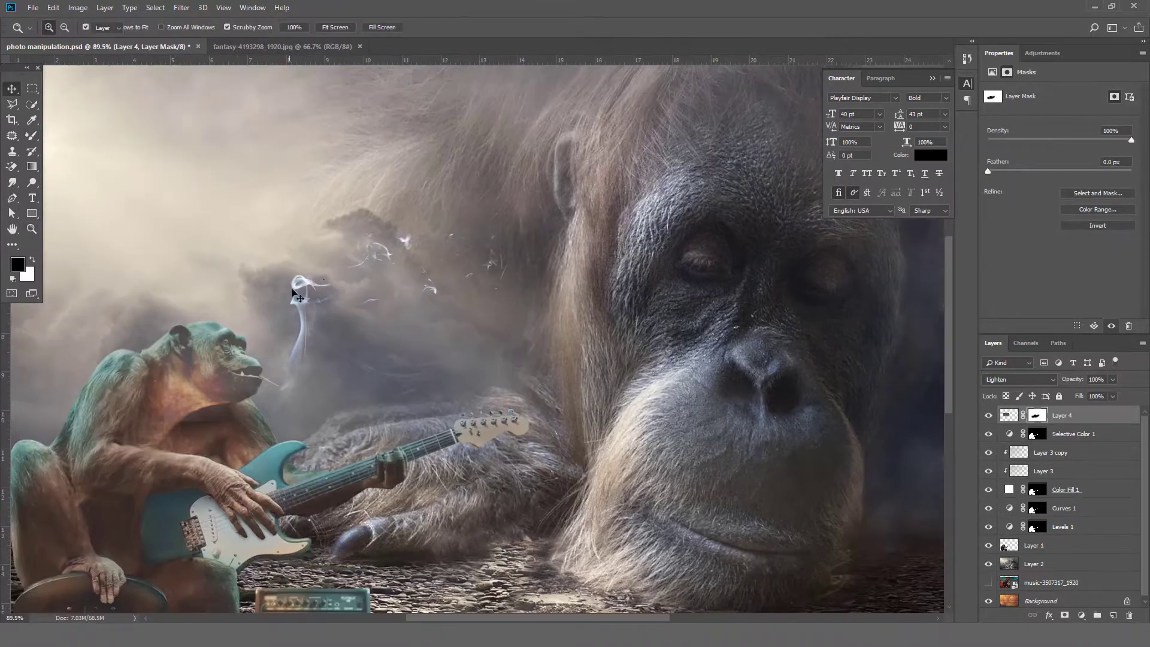
key("x")
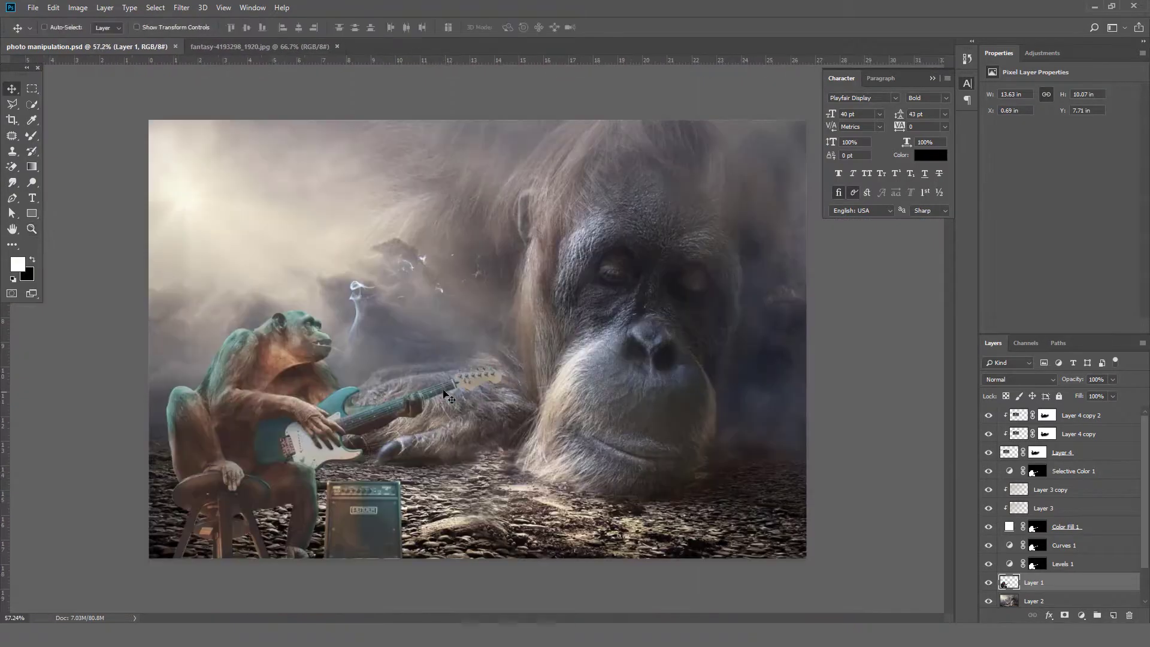
- Give the chimp a drop shadow and paint a faint white rim light at 29% opacity
double_click(1046, 541)
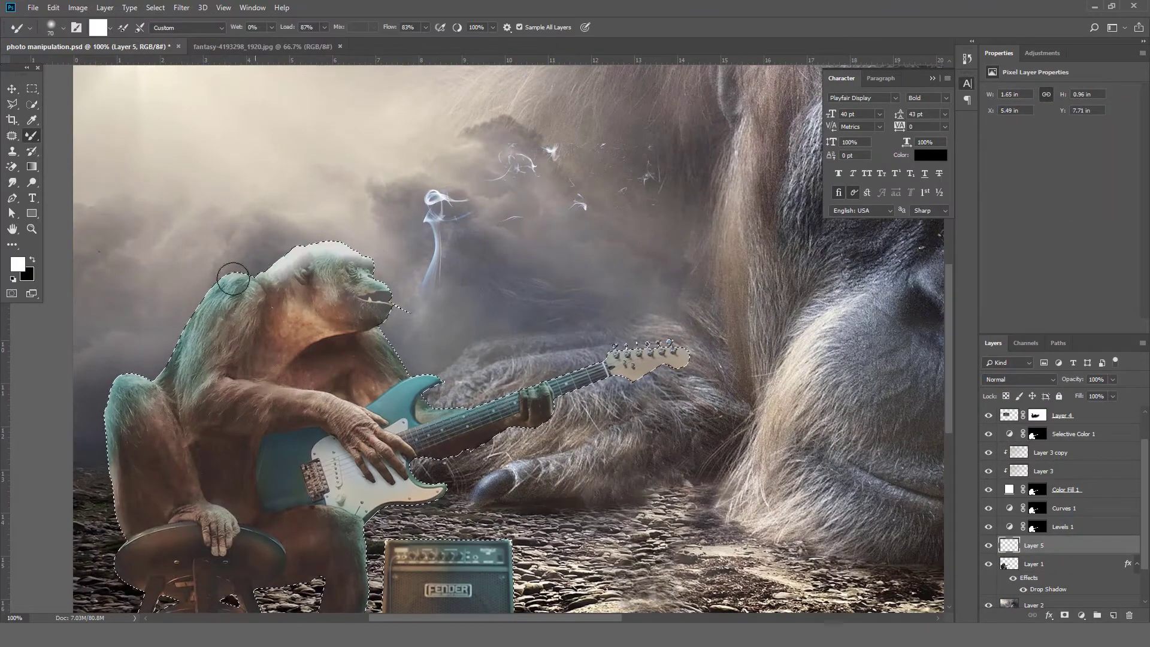
left_click_drag(106, 375, 119, 591)
left_click_drag(1112, 379, 1073, 393)
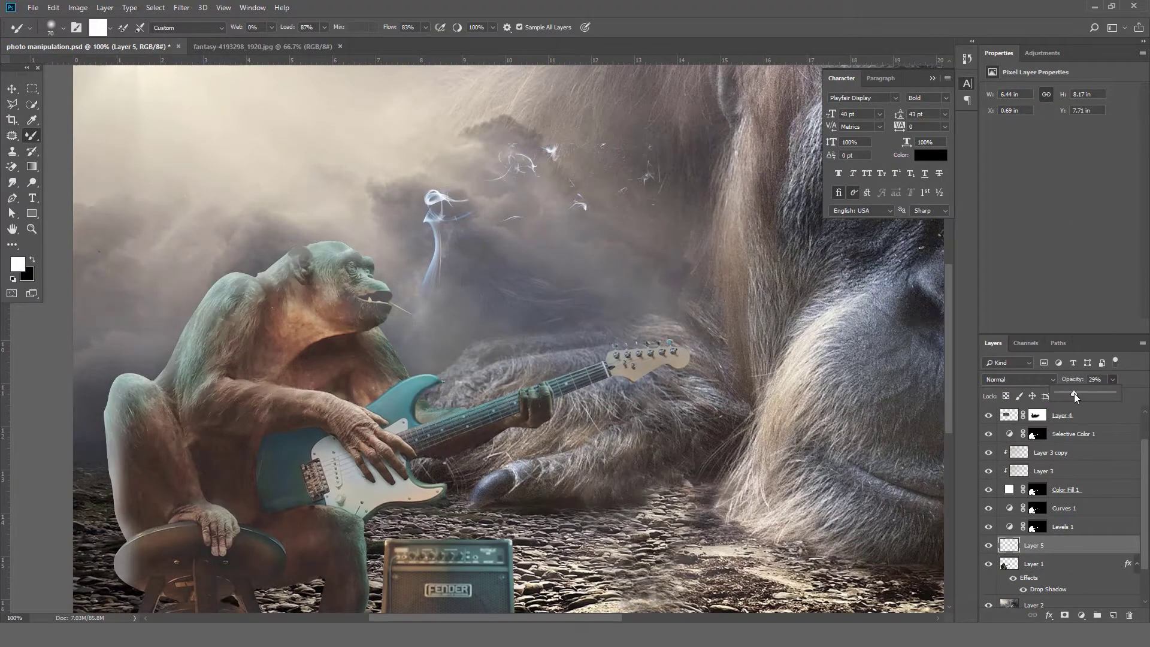
scroll(698, 441, "up", 5)
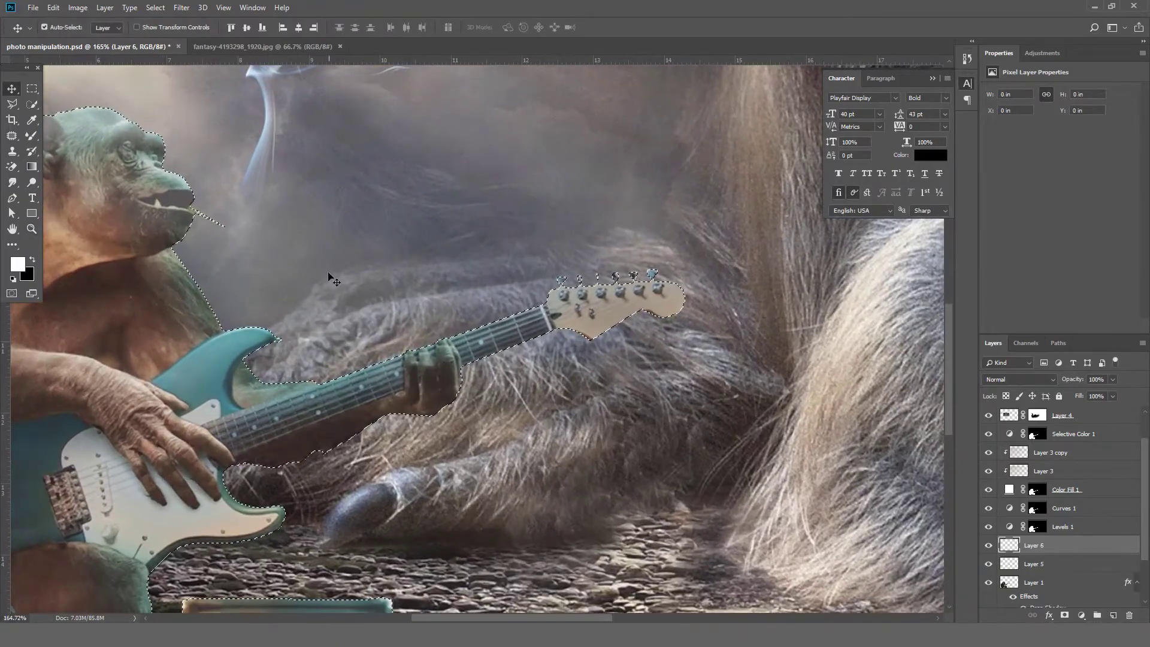
- Blend white paint along the guitar neck's upper edge with the Mixer Brush
key("b")
key("x")
scroll(205, 192, "up", 3)
scroll(198, 263, "down", 4)
scroll(196, 270, "up", 6)
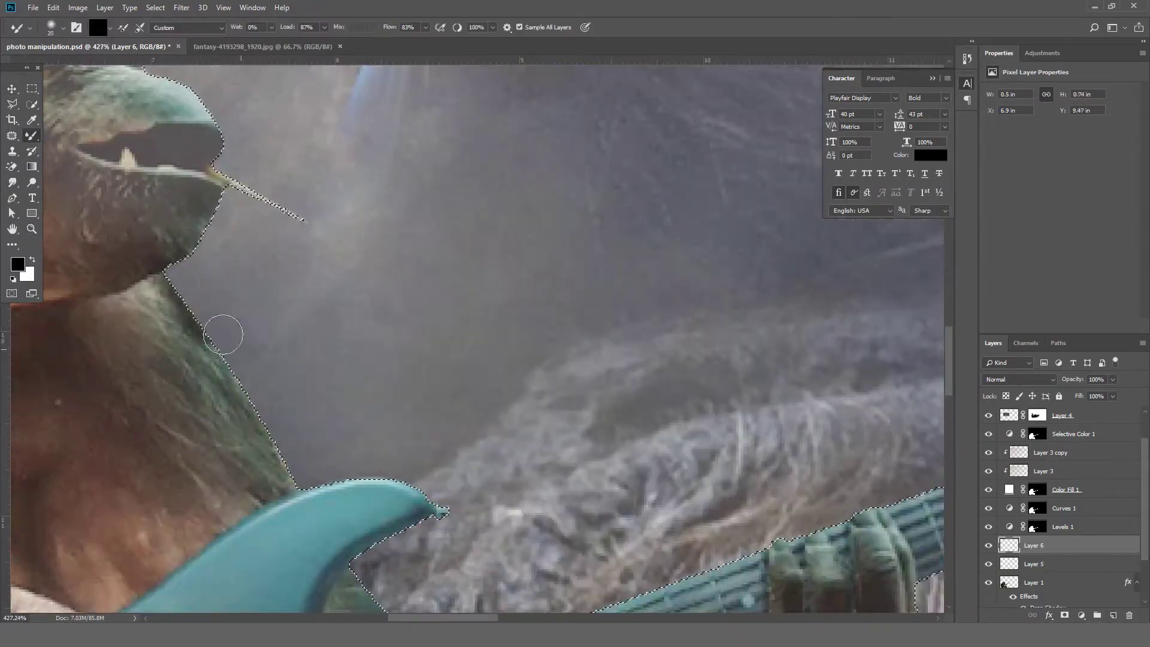
scroll(420, 431, "down", 3)
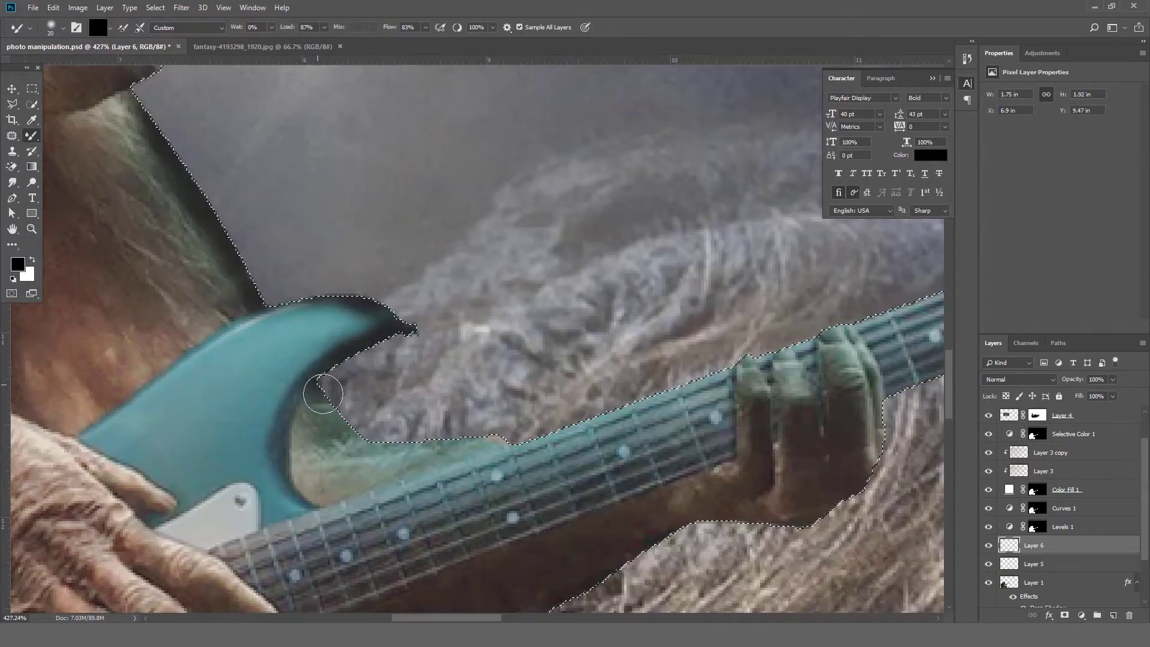
key("x")
scroll(497, 418, "down", 2)
left_click_drag(258, 429, 791, 239)
- Swap back to black, move to the neck's lower edge, then zoom out to the whole composite
key("x")
scroll(708, 291, "right", 3)
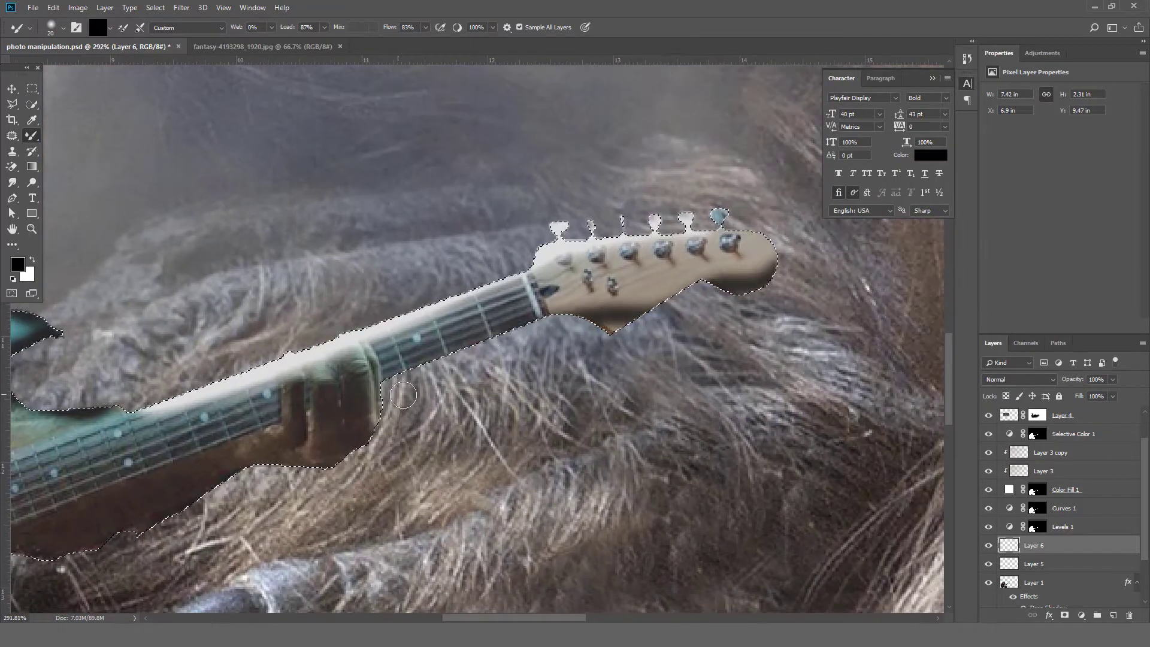
left_click_drag(422, 374, 528, 294)
scroll(492, 372, "down", 2)
scroll(469, 292, "left", 2)
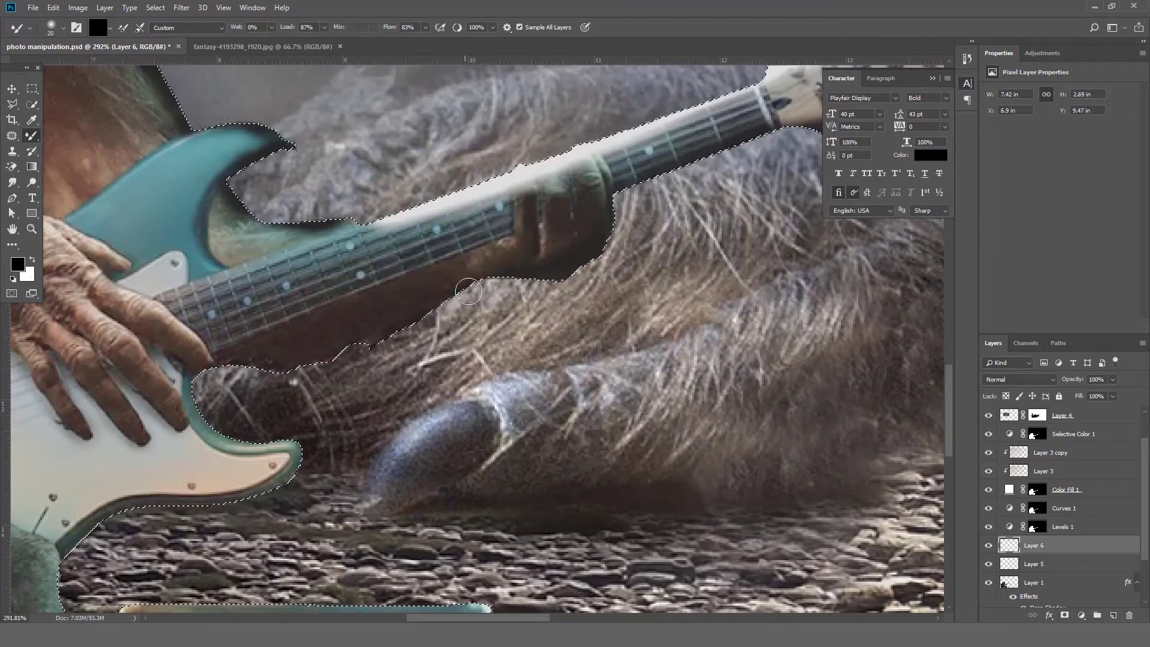
key("z")
key("ctrl+minus")
key("ctrl+minus")
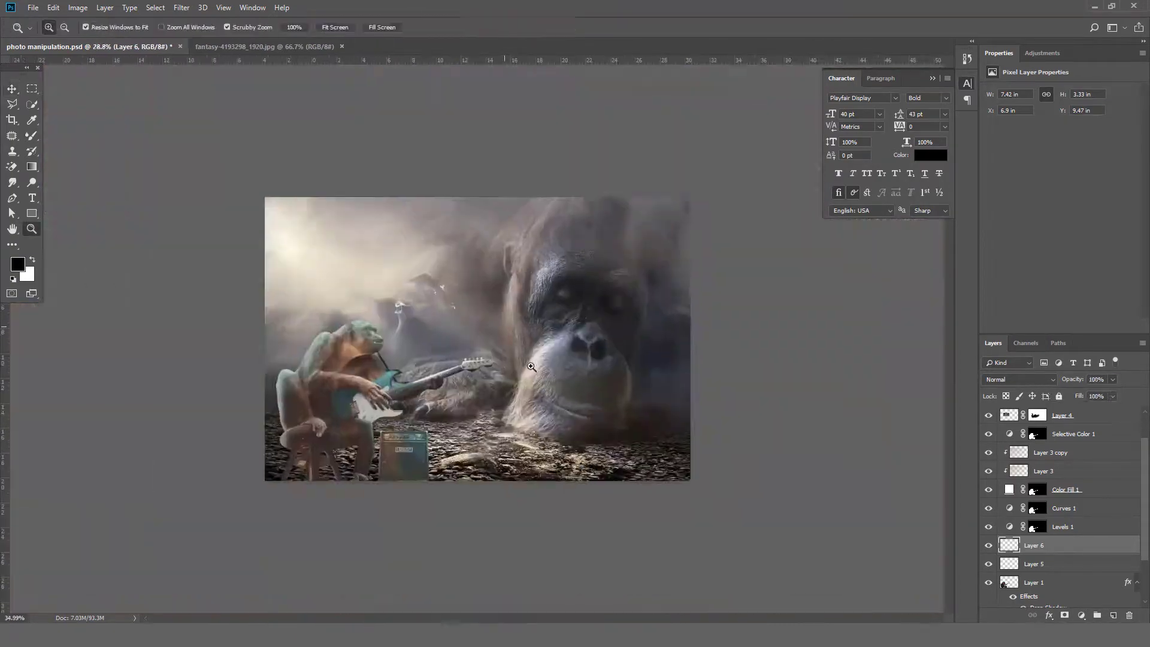
- Fit the composite in view and pan across the placed macaw's wing and head
key("ctrl+1")
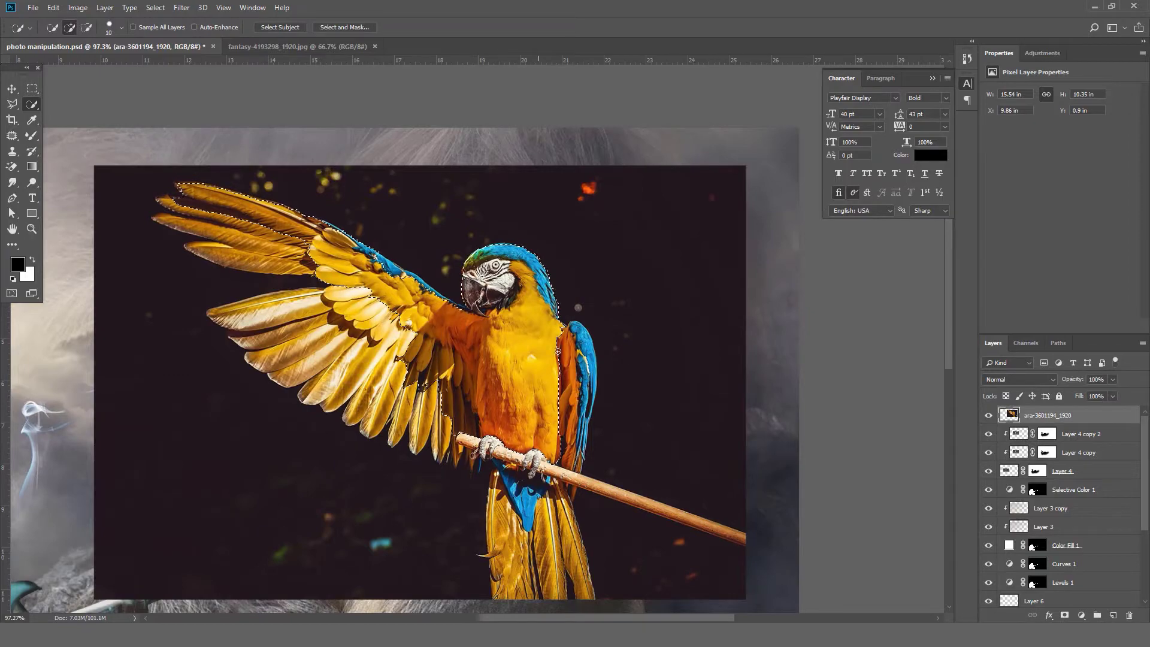
scroll(147, 183, "up", 3)
scroll(180, 197, "up", 3)
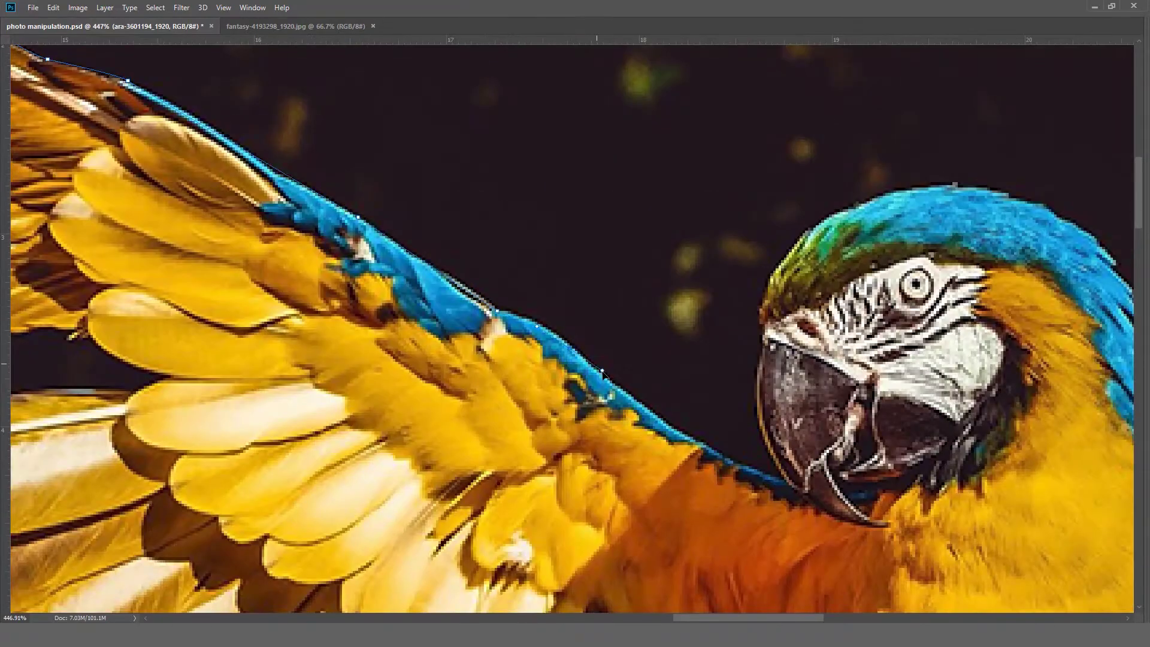
mouse_move(961, 201)
left_mouse_down()
mouse_move(734, 108)
mouse_move(500, 155)
mouse_move(448, 275)
mouse_move(263, 230)
left_mouse_up()
left_click_drag(496, 445, 358, 230)
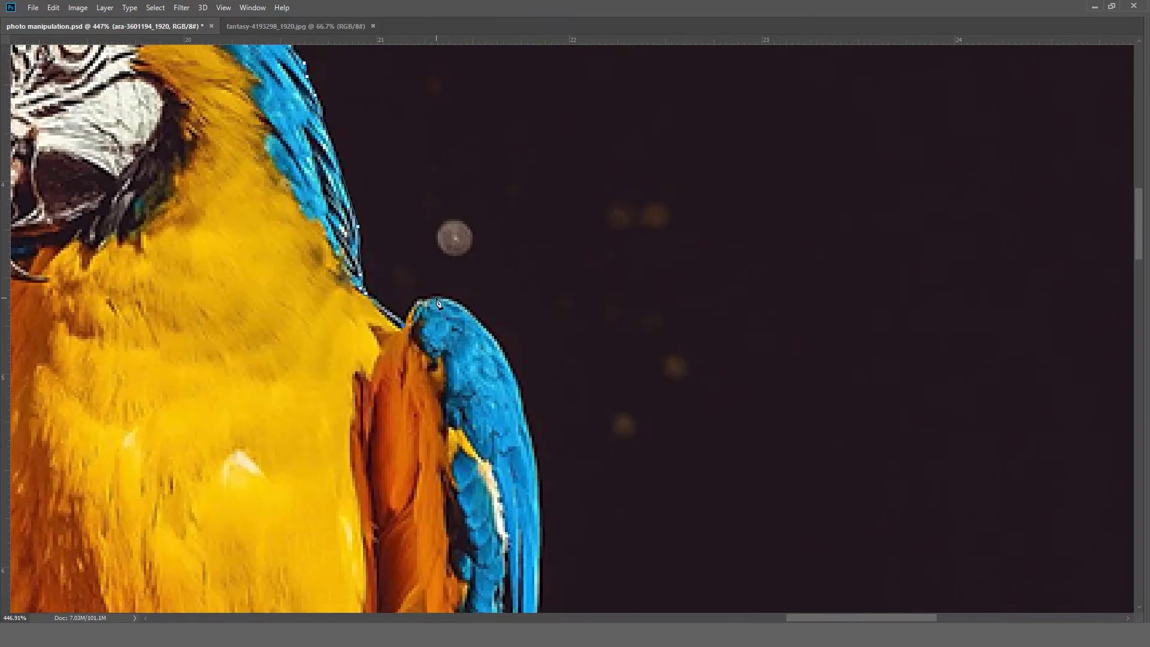
scroll(439, 303, "down", 2)
scroll(439, 303, "down", 3)
scroll(450, 288, "down", 3)
scroll(463, 271, "down", 3)
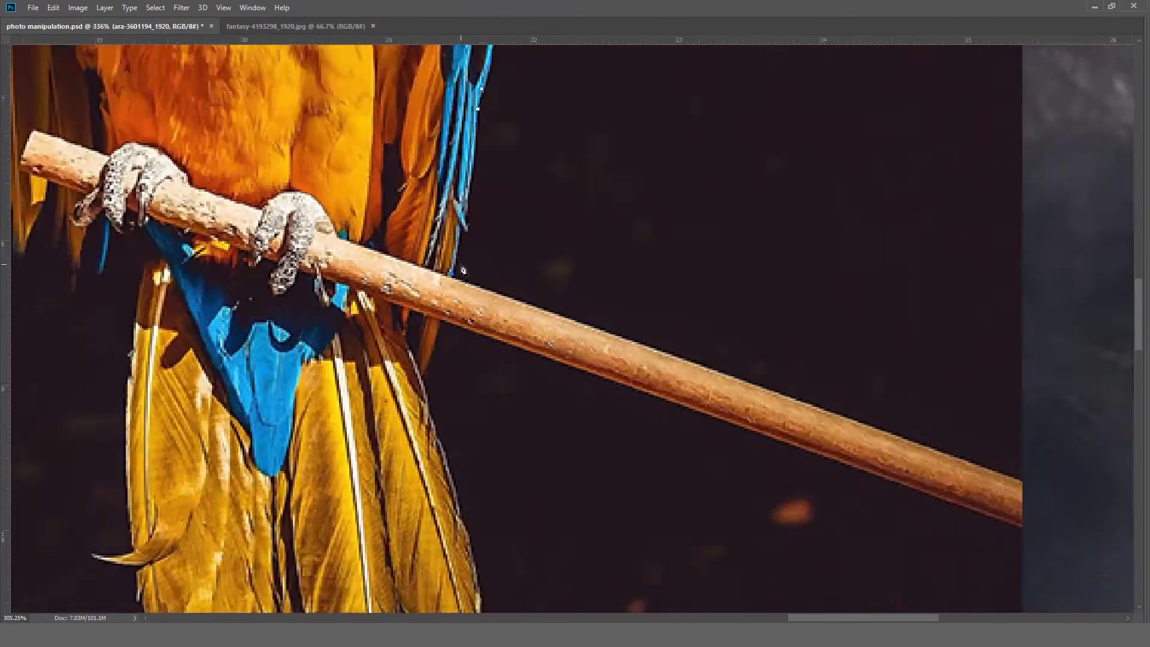
scroll(463, 271, "down", 5)
- Start the Pen outline at the perch's right end and trace along the tail feathers' edges
left_click(785, 390)
left_click(787, 415)
scroll(451, 300, "up", 5)
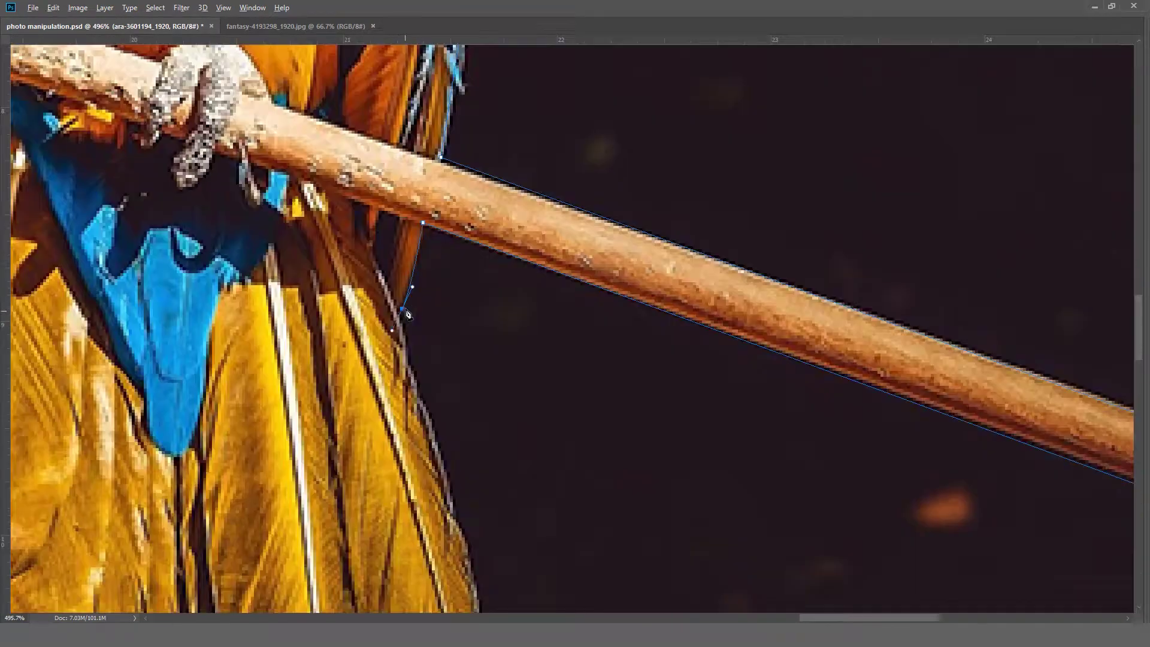
scroll(451, 300, "down", 4)
left_click_drag(435, 385, 424, 392)
left_click(368, 317)
left_click(358, 303)
scroll(385, 378, "down", 3)
left_click(371, 378)
left_click(358, 383)
left_click(346, 379)
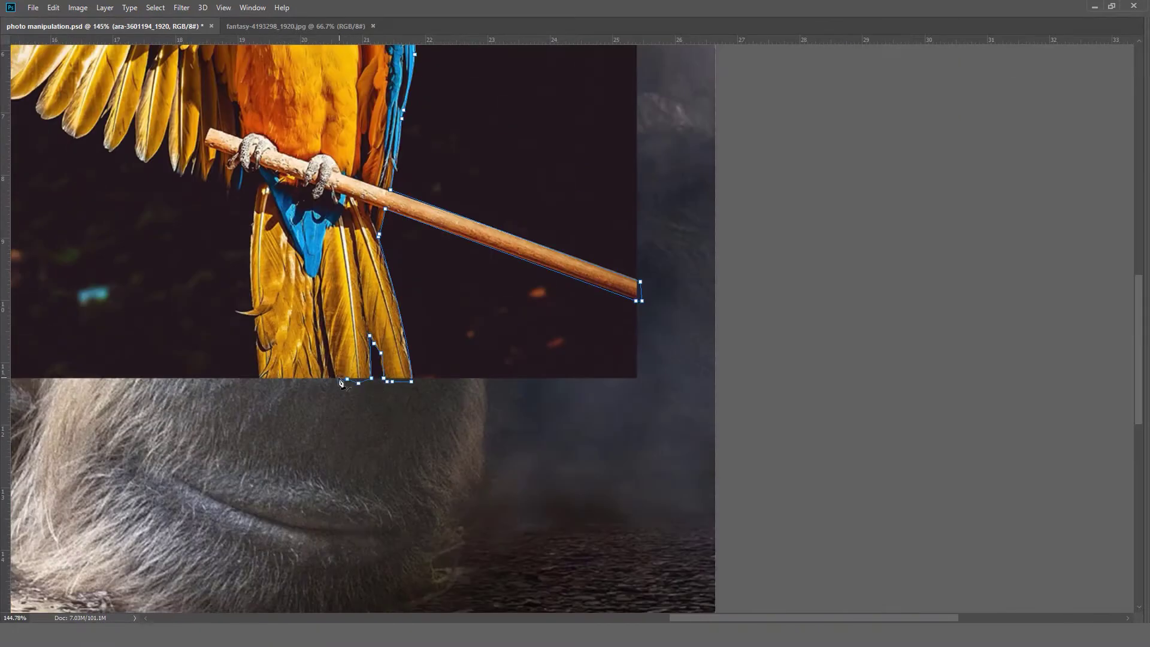
scroll(263, 189, "up", 5)
left_click(388, 314)
left_click(376, 337)
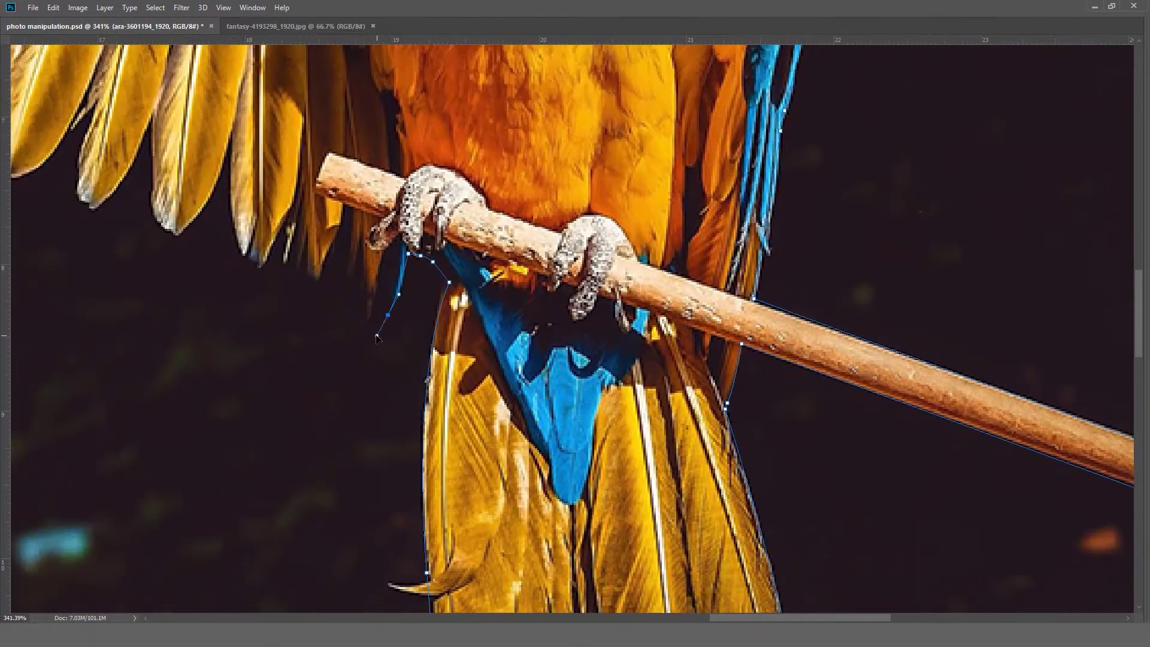
- Continue the outline around the wing feather tips up toward the upper wing
mouse_move(245, 258)
left_mouse_down()
mouse_move(323, 354)
mouse_move(503, 414)
left_mouse_up()
left_click(657, 279)
left_click(599, 378)
left_click(574, 340)
left_click(574, 260)
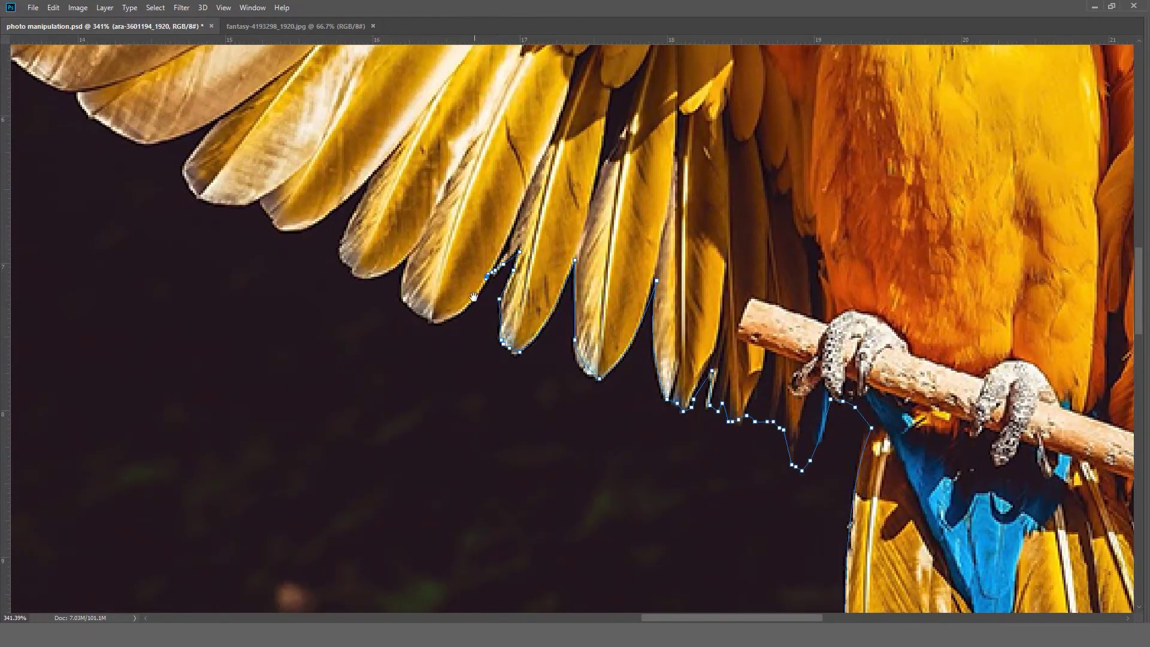
left_click_drag(473, 297, 514, 291)
left_click(444, 295)
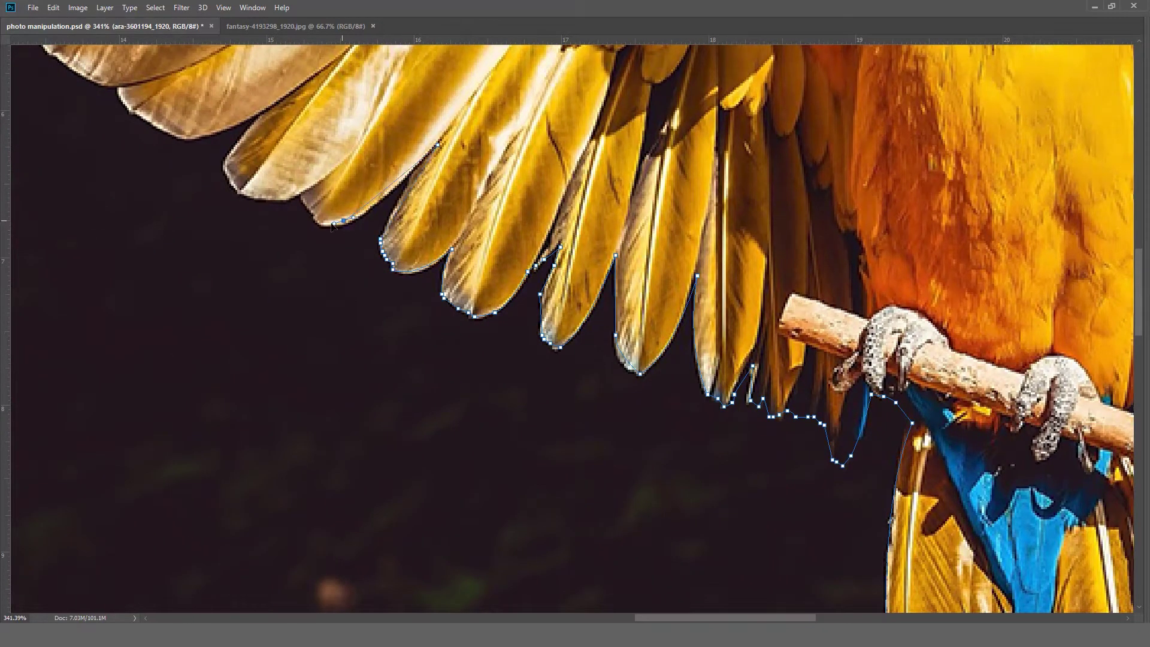
left_click_drag(333, 225, 512, 377)
left_click_drag(224, 196, 400, 334)
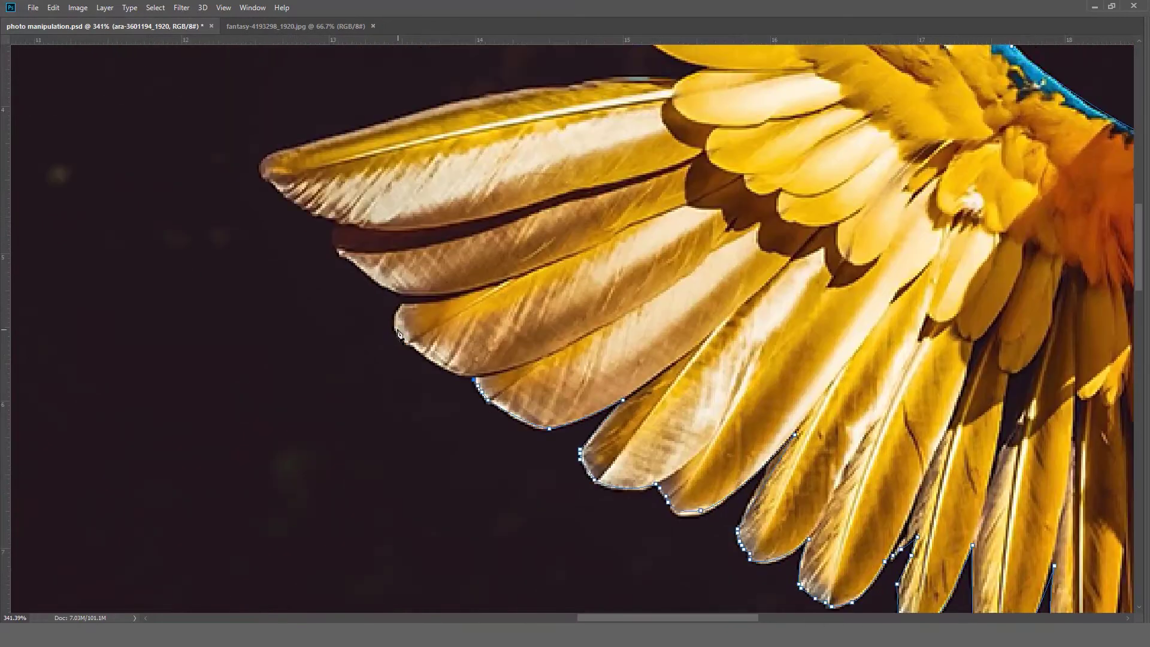
left_click(375, 282)
left_click(336, 251)
- Trace around the long feather tip and shape the outline's curve there
left_click_drag(338, 230, 372, 325)
left_click(309, 281)
left_click(289, 260)
left_click(296, 251)
left_click(316, 246)
left_click(338, 241)
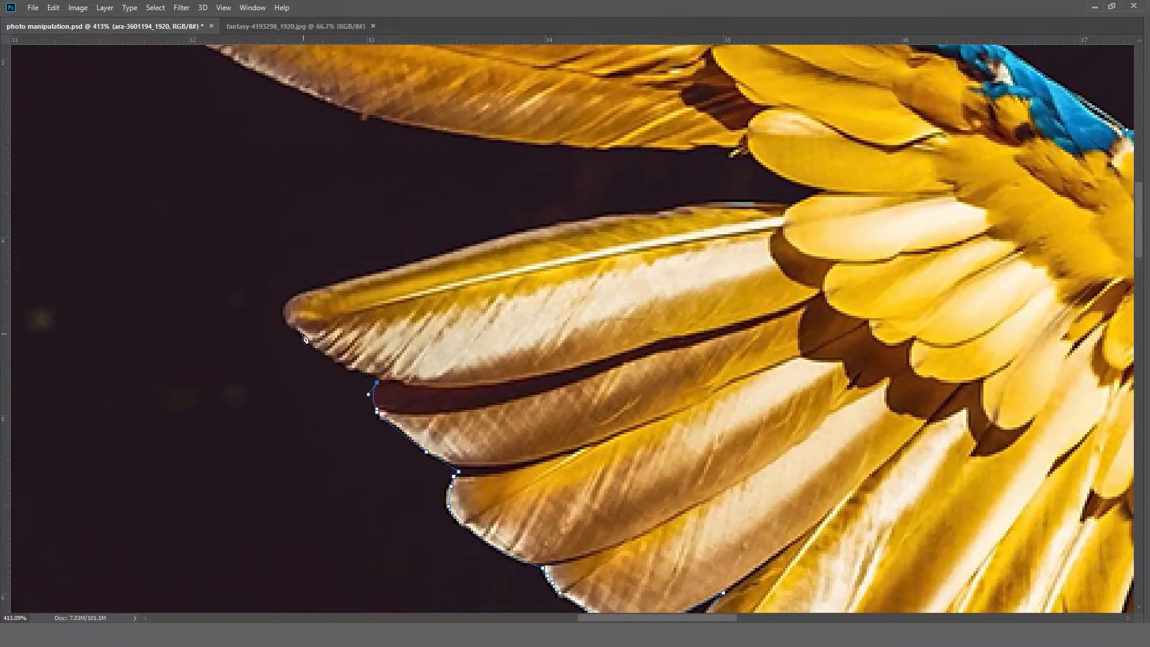
scroll(222, 360, "up", 1)
scroll(514, 273, "down", 1)
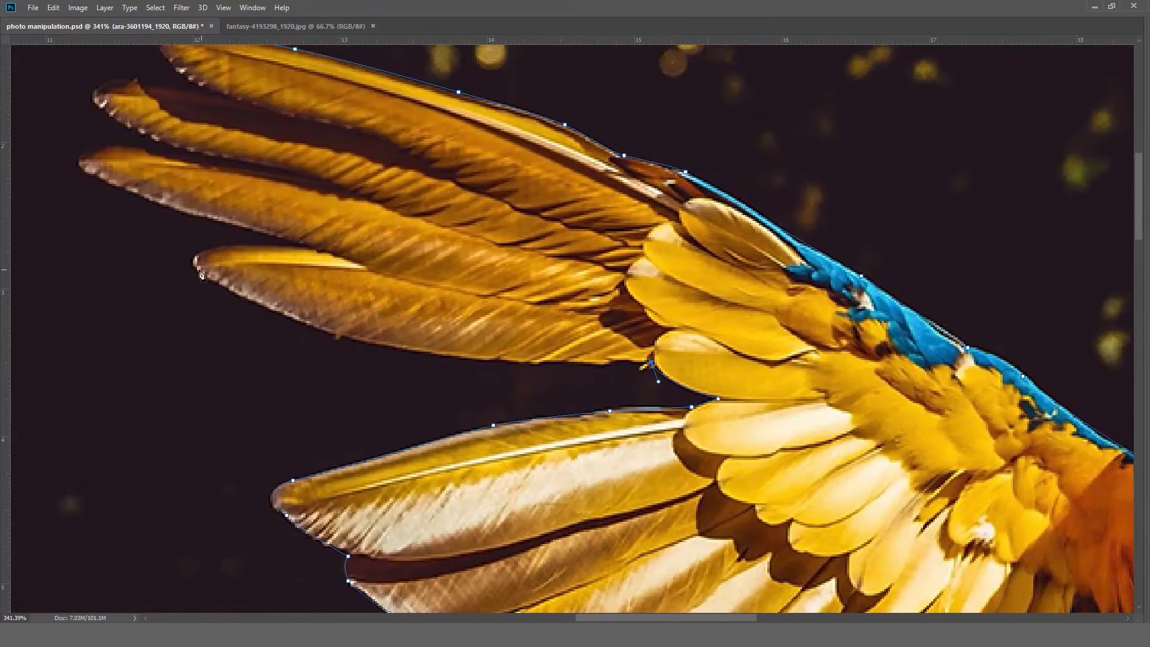
left_click_drag(310, 254, 565, 455)
left_click_drag(334, 366, 320, 340)
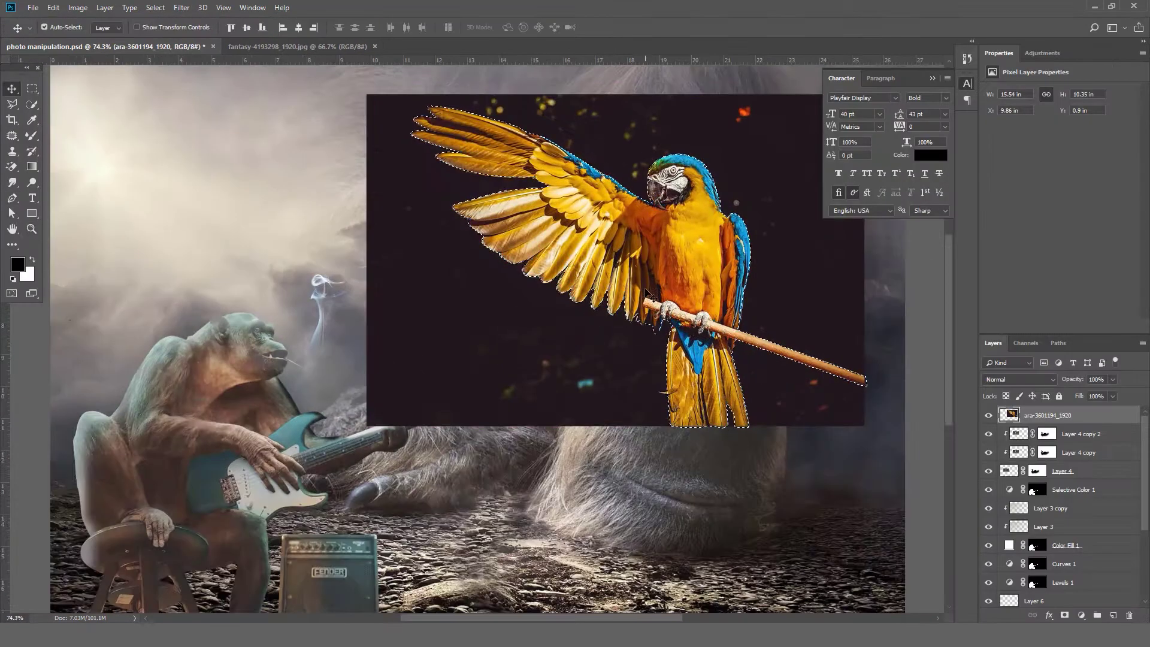
- Shrink the macaw, move it to the upper right, and warp its tail and perch down-left
key("ctrl+t")
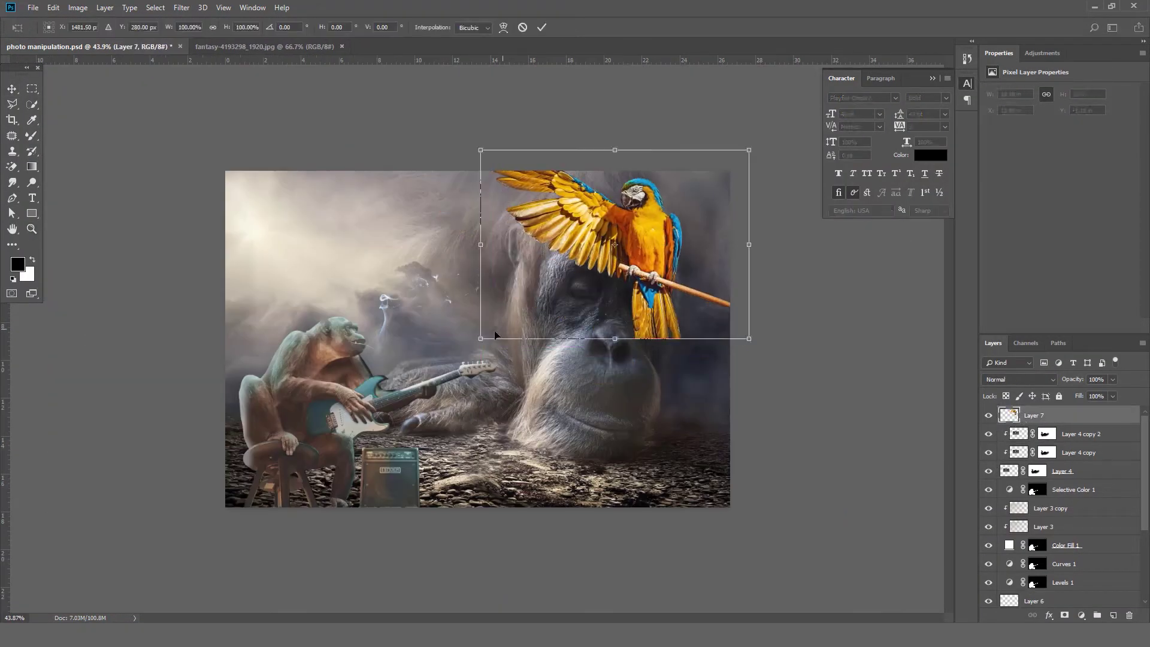
left_click_drag(505, 342, 540, 307)
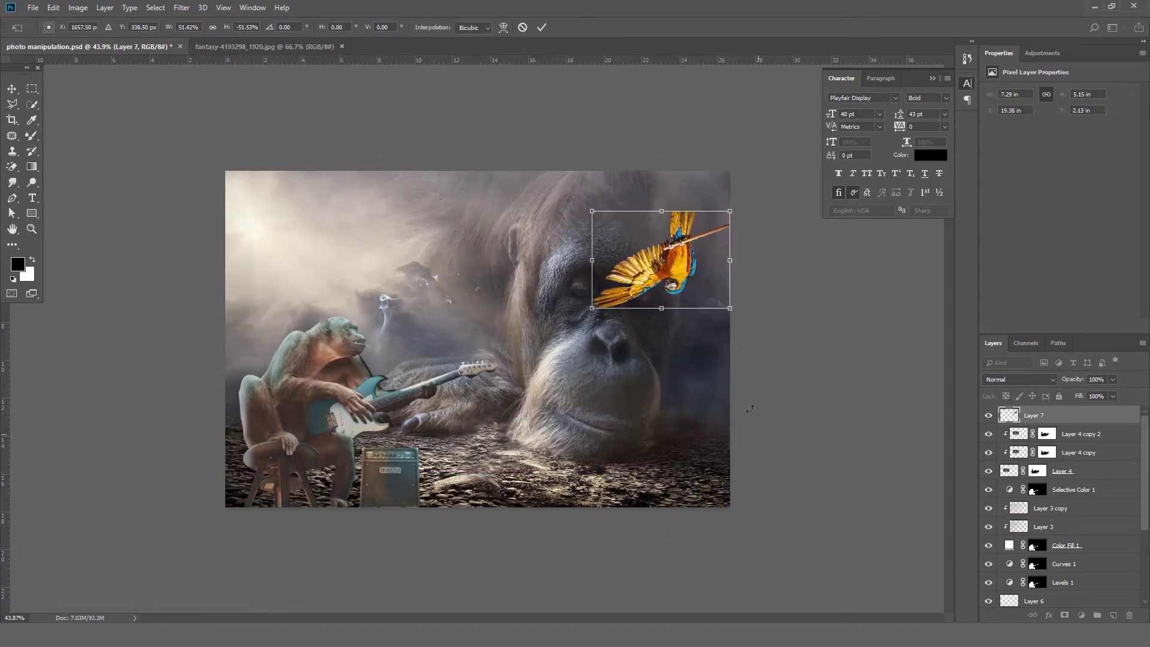
left_click_drag(689, 270, 716, 287)
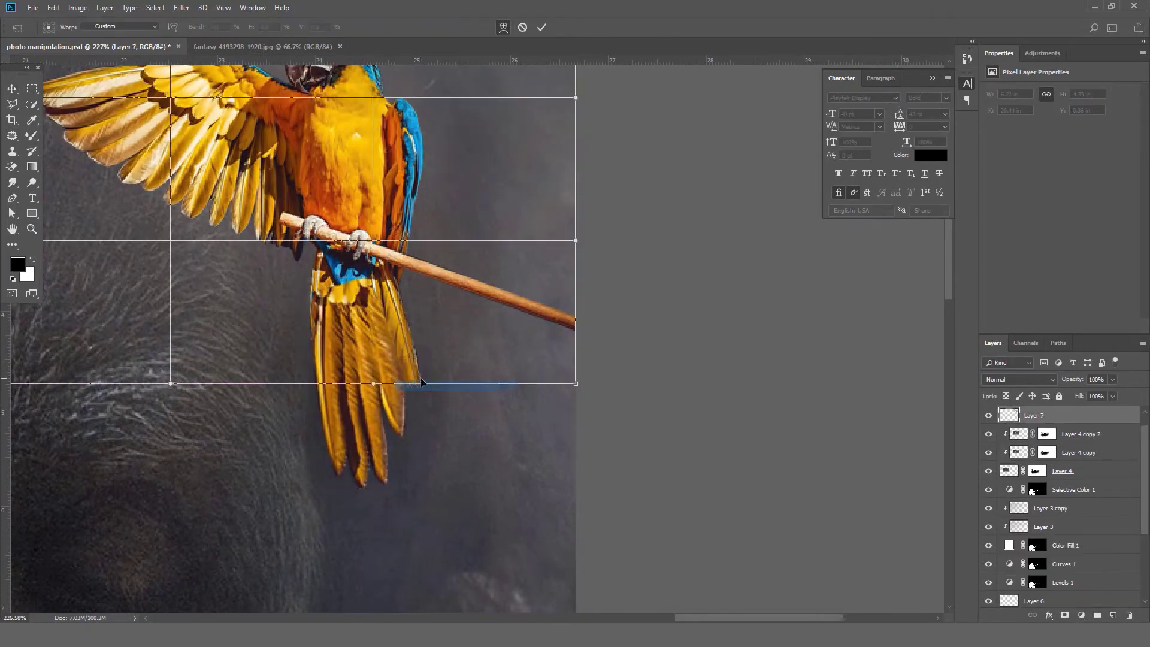
left_click_drag(412, 351, 416, 368)
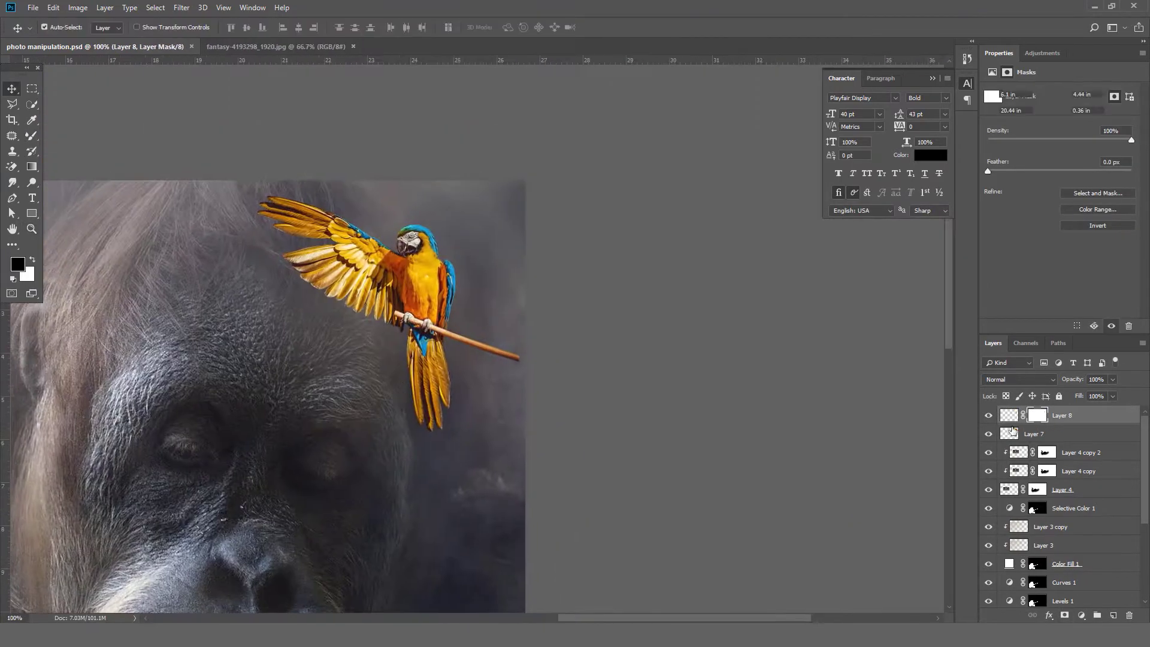
- Add a gradient fill layer at 50% opacity positioned over the image
left_click(1082, 615)
left_click(1098, 416)
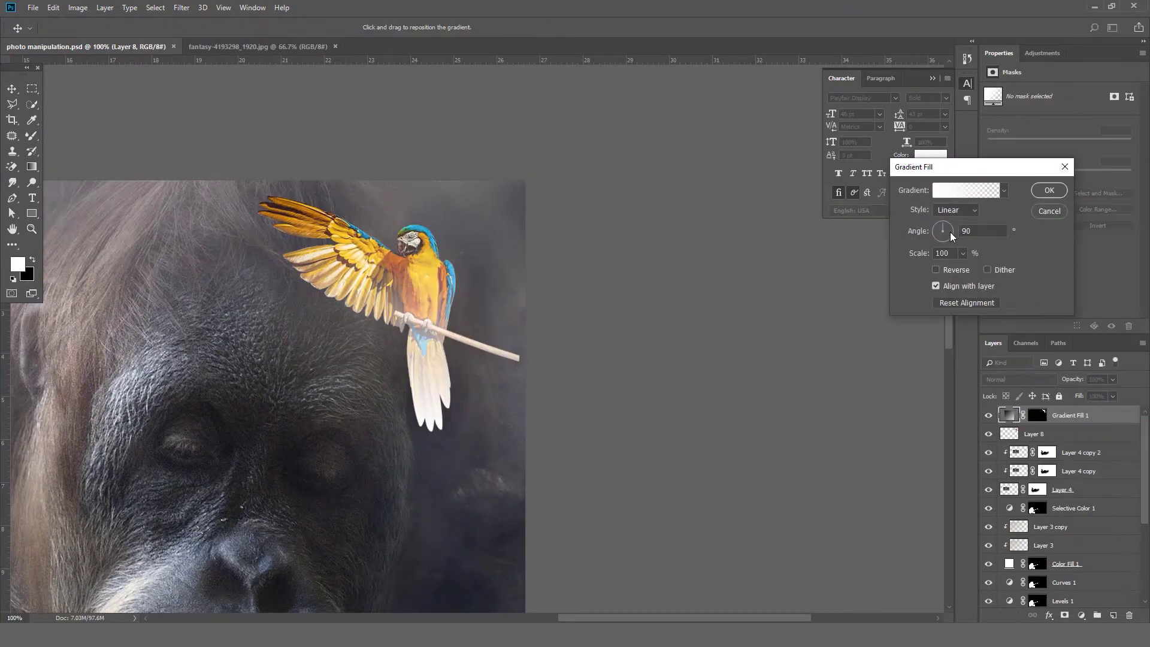
key("Return")
left_click_drag(1113, 379, 1086, 395)
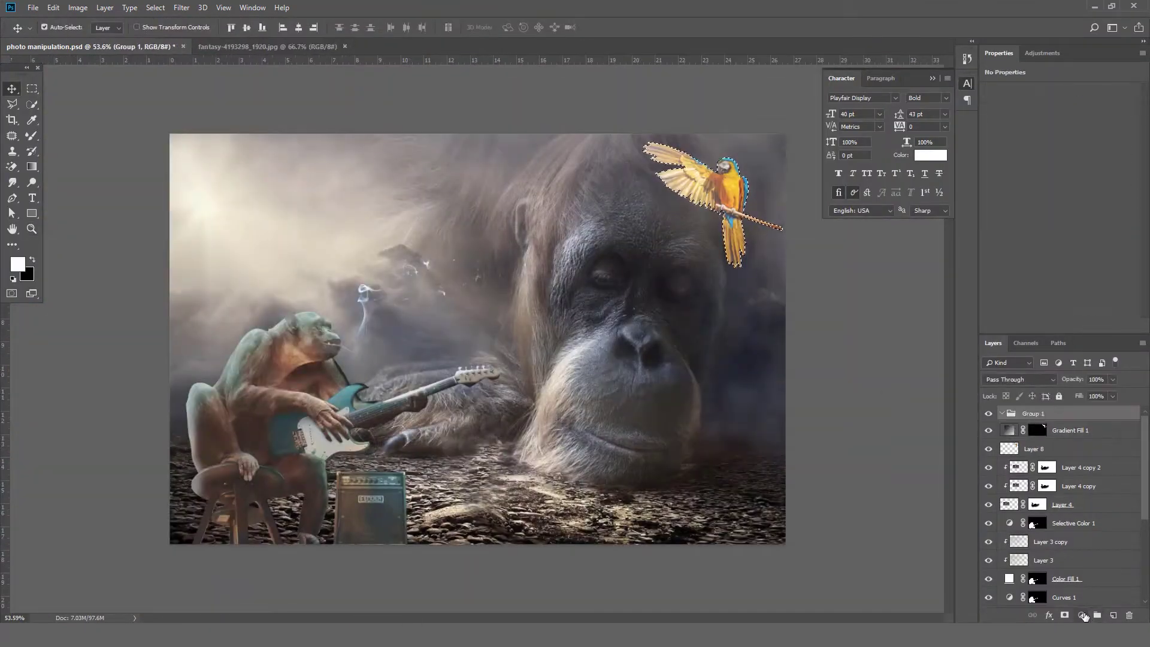
- Add a Curves adjustment layer and a second gradient fill with swapped colours
left_click(1082, 615)
left_click(1035, 396)
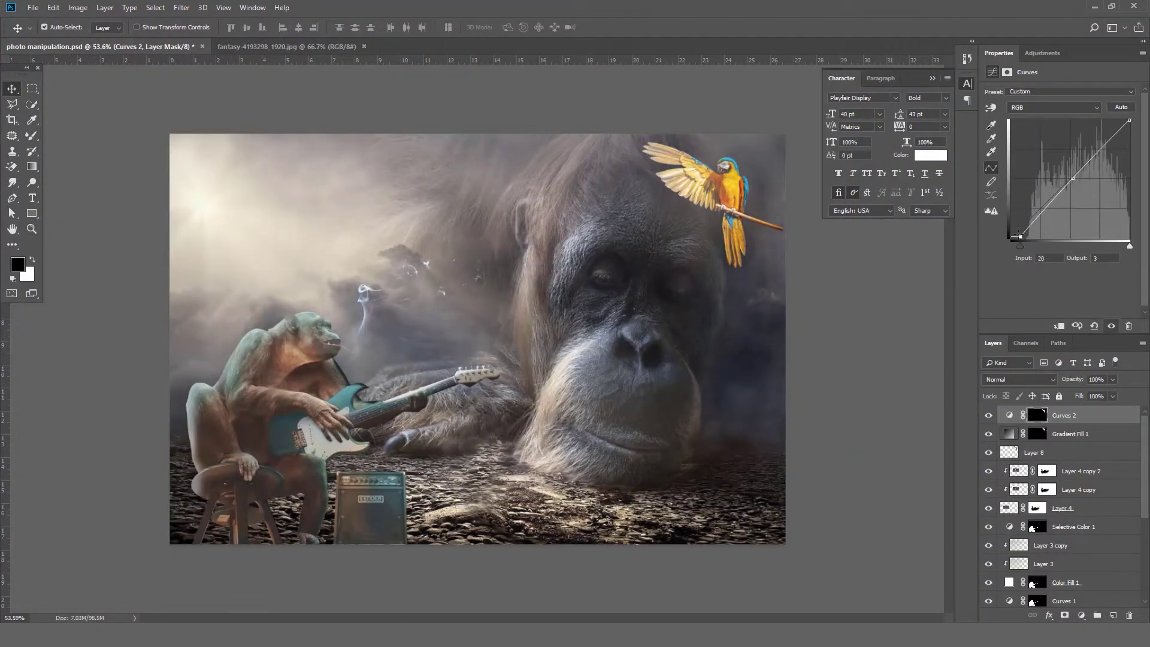
key("x")
key("Return")
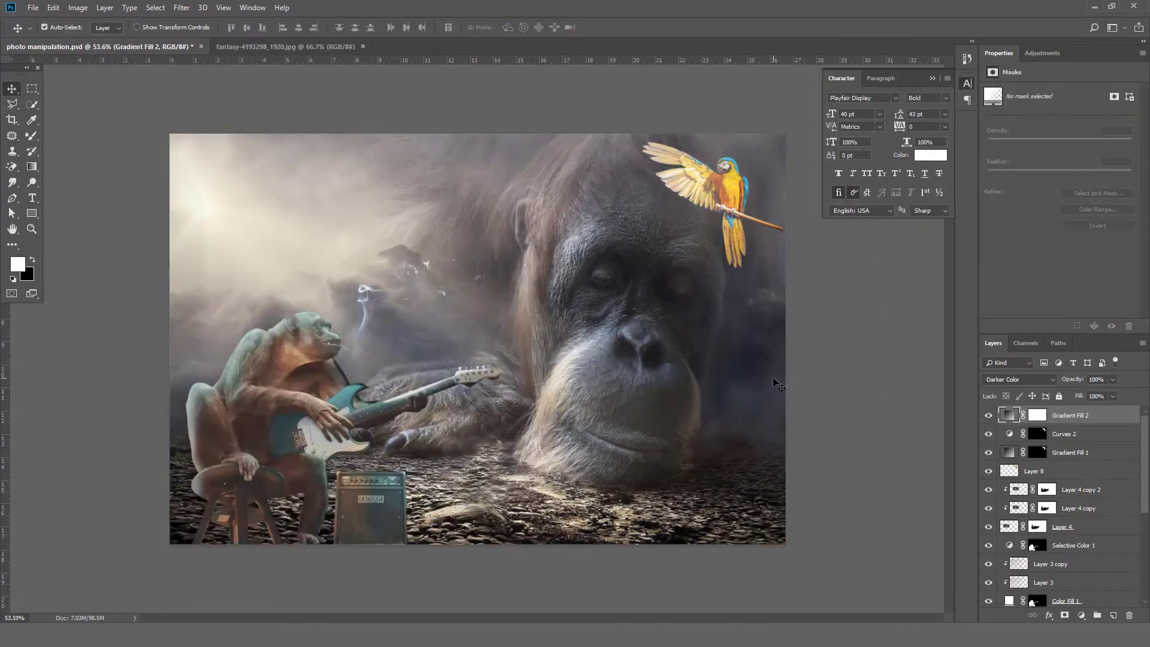
- Cycle the gradient fill's blend mode and set the rays layer to Soft Light at 50%
key("shift+plus")
key("shift+plus")
key("shift+plus")
key("shift+plus")
key("shift+plus")
key("shift+plus")
key("shift+plus")
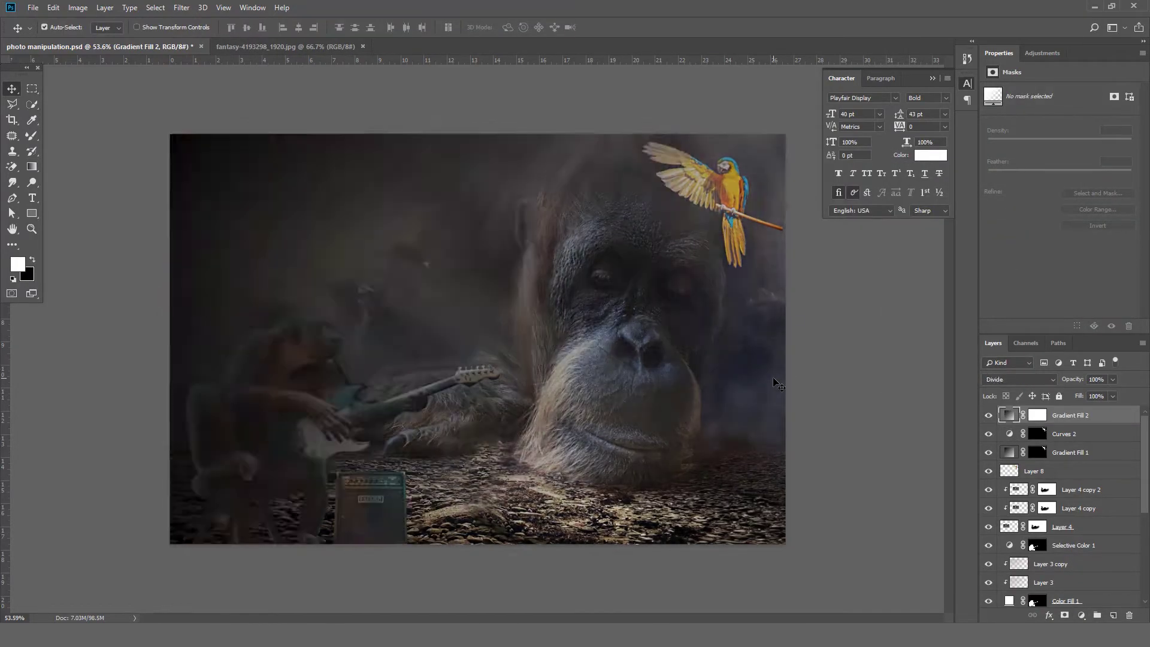
key("shift+plus")
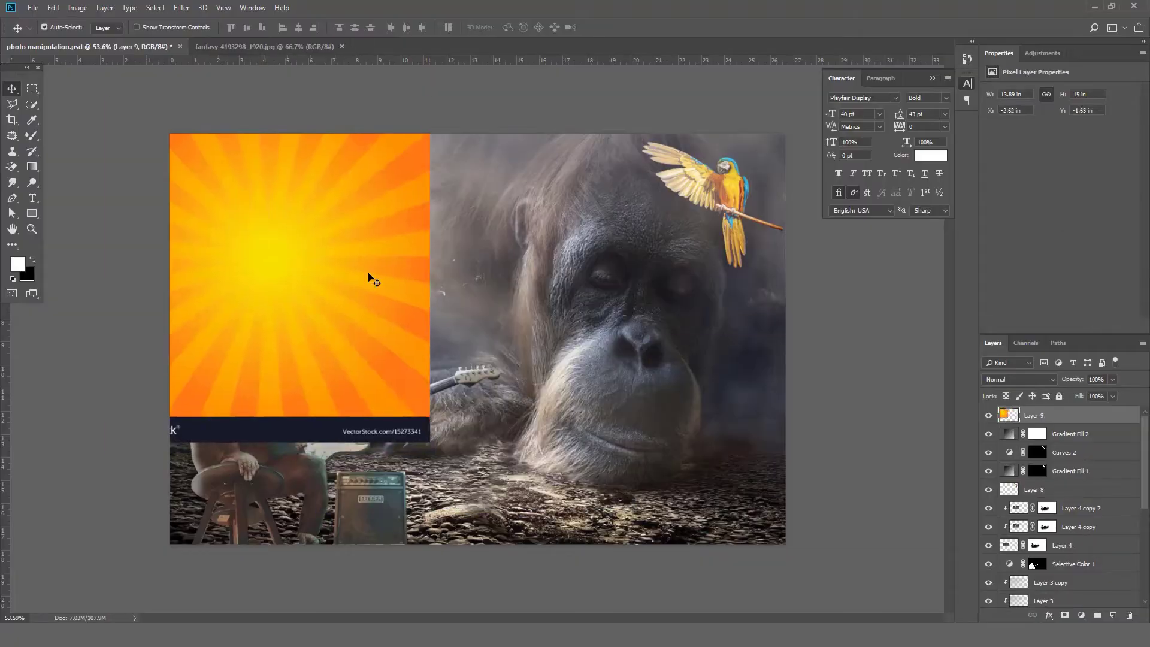
key("5")
key("alt+shift+f")
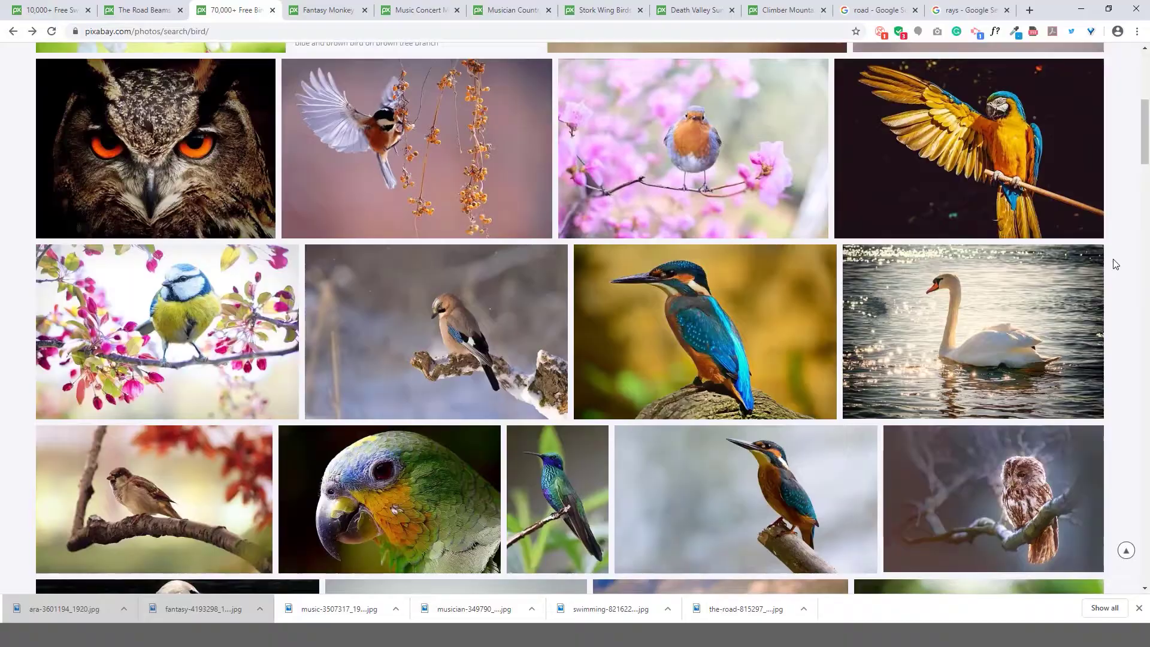
- Scroll through the Pixabay monkey results to reach the second results page
scroll(1115, 264, "down", 6)
scroll(1115, 264, "down", 6)
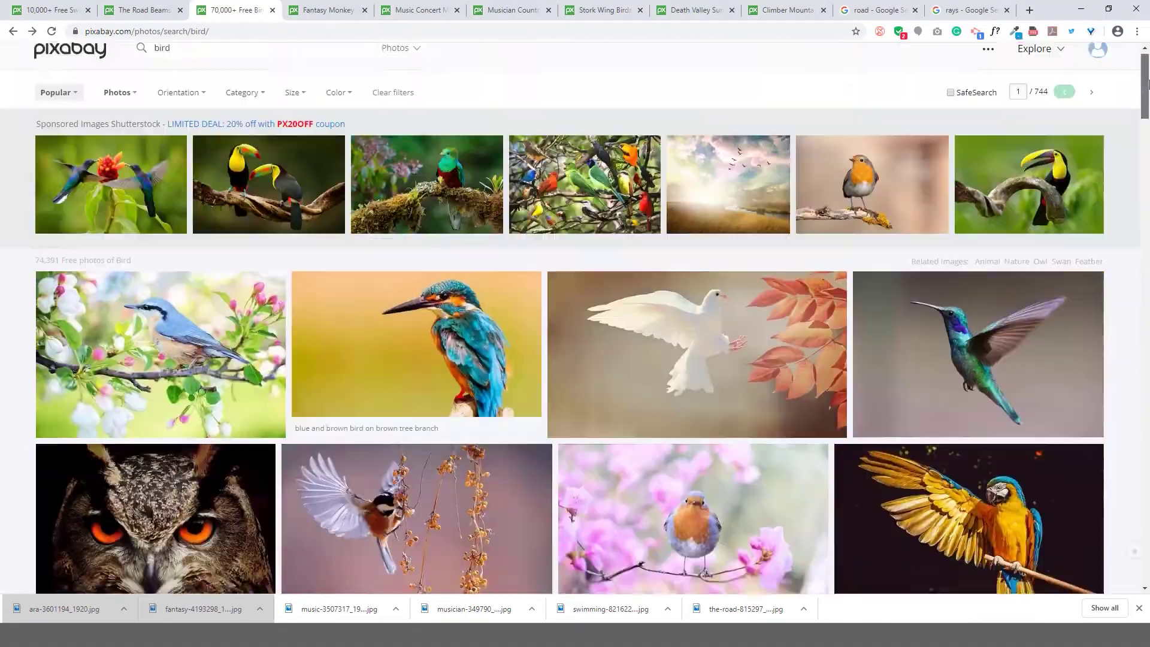
scroll(575, 349, "down", 5)
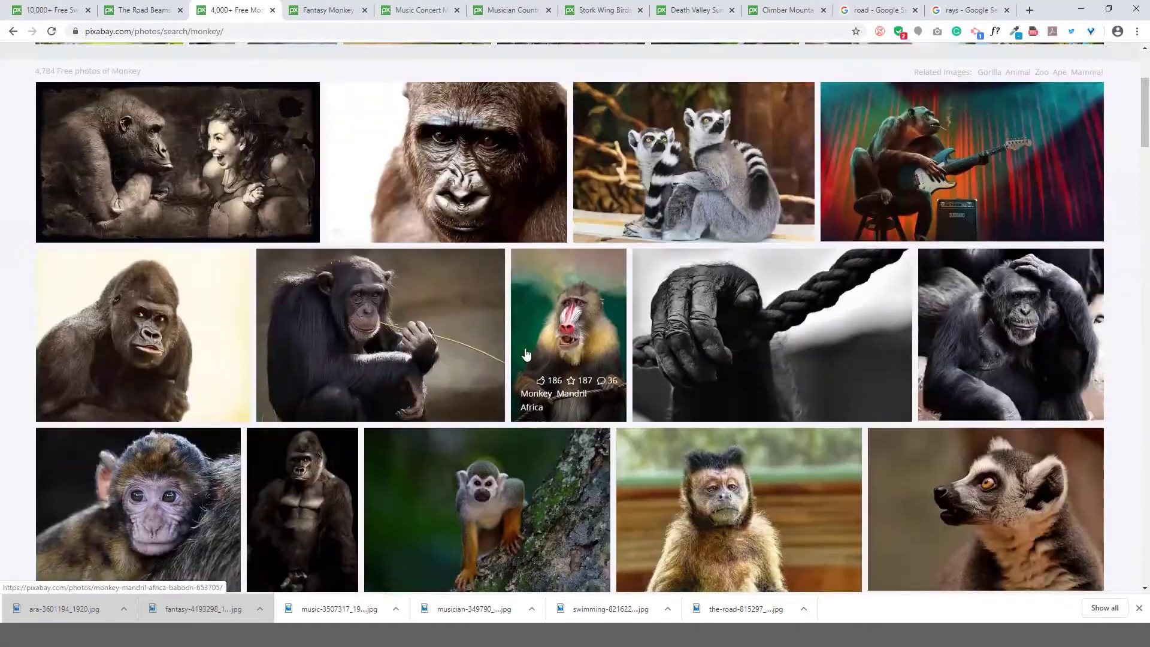
scroll(575, 349, "down", 5)
scroll(575, 349, "down", 5)
scroll(575, 349, "down", 5)
scroll(575, 349, "down", 10)
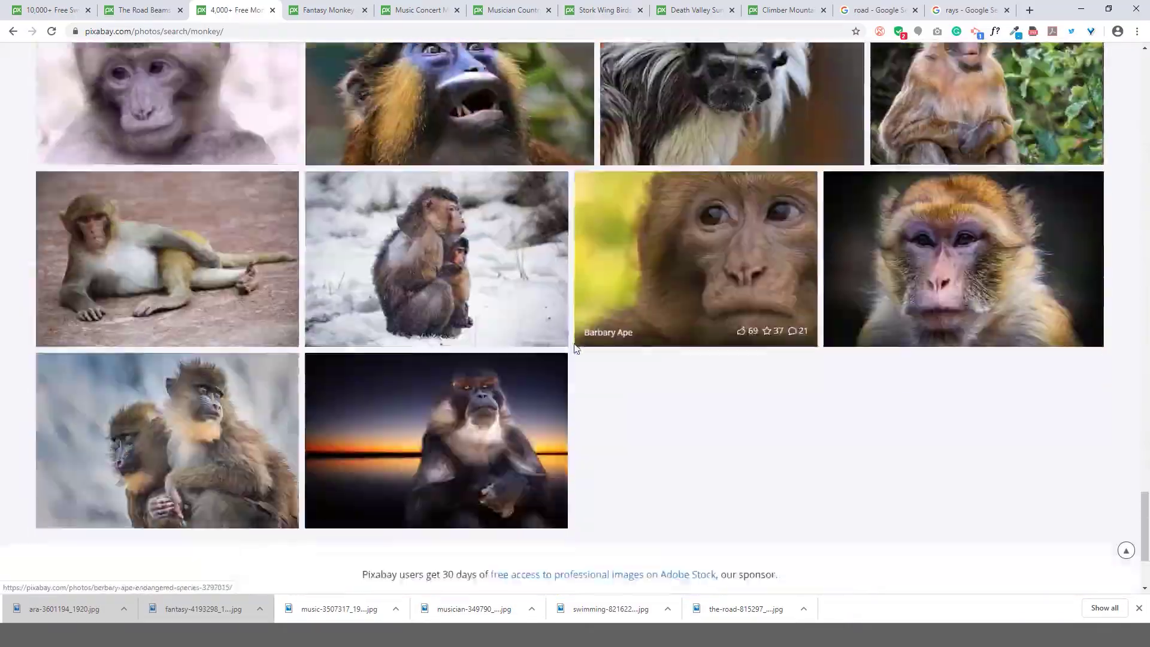
key("Right")
scroll(603, 360, "down", 5)
scroll(604, 360, "down", 5)
scroll(603, 359, "up", 5)
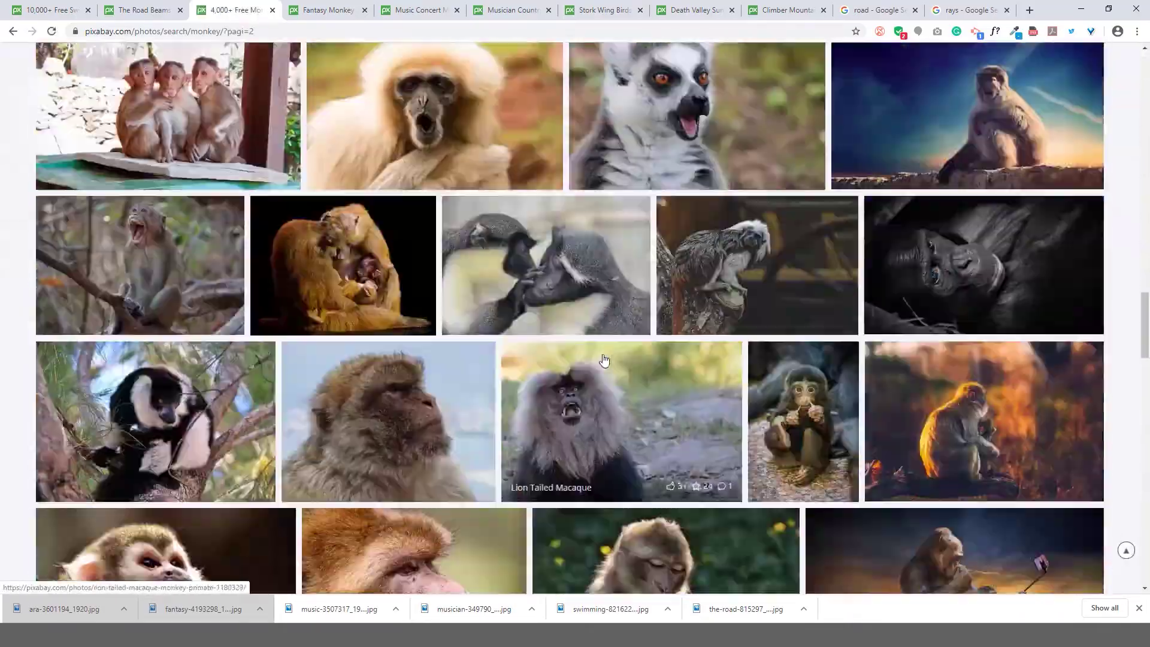
scroll(603, 359, "up", 5)
scroll(479, 270, "up", 5)
scroll(311, 164, "up", 10)
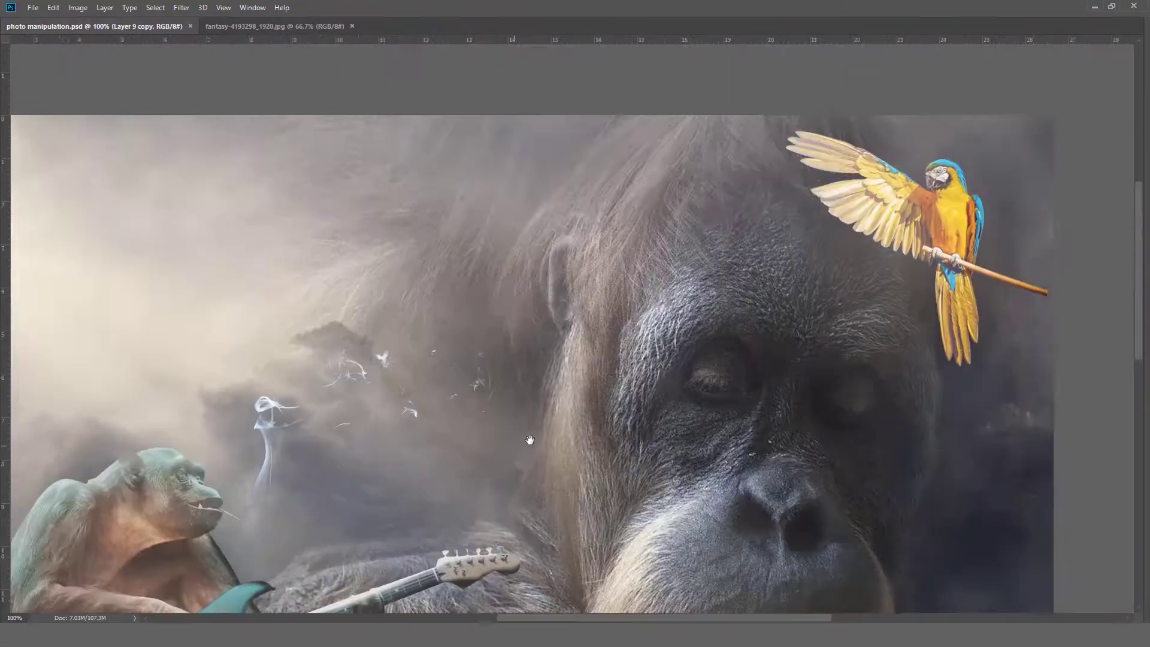
- Paste the thunderstorm lightning photo and stretch it to cover the canvas
scroll(530, 440, "down", 3)
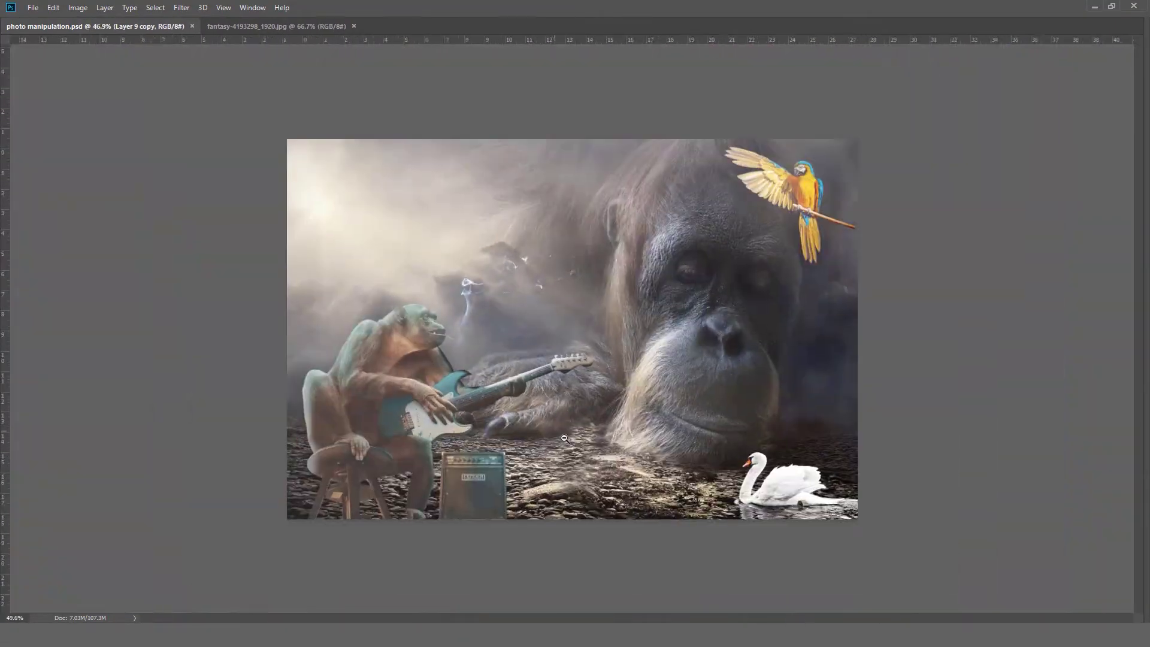
key("f")
key("f")
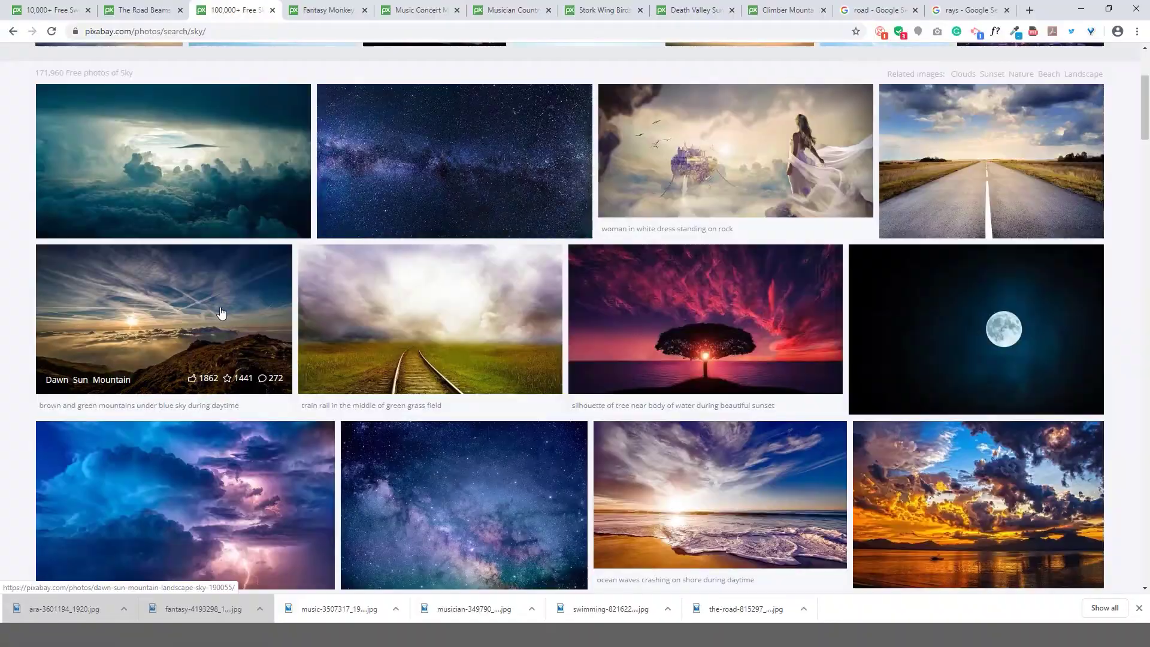
scroll(270, 319, "down", 2)
left_click(270, 319)
key("ctrl+v")
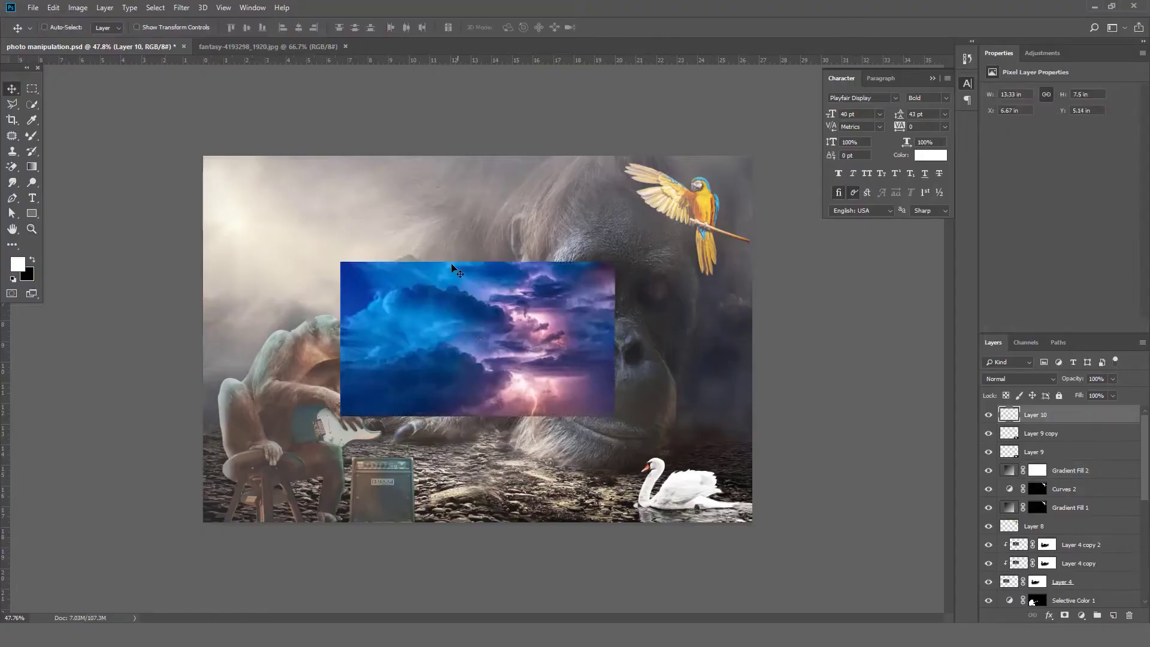
left_click_drag(537, 373, 667, 390)
key("Return")
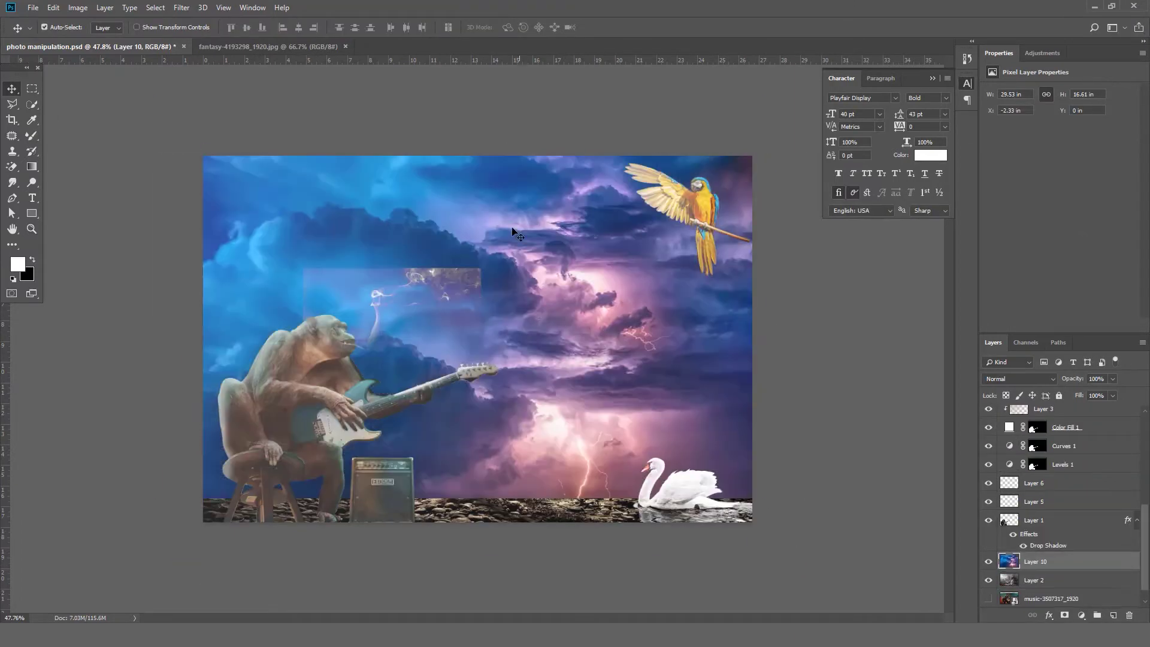
- Set the sky to Overlay with a black mask, painting it back across the upper left
key("shift+plus")
key("shift+plus")
key("shift+plus")
key("shift+plus")
key("shift+plus")
key("shift+plus")
key("shift+plus")
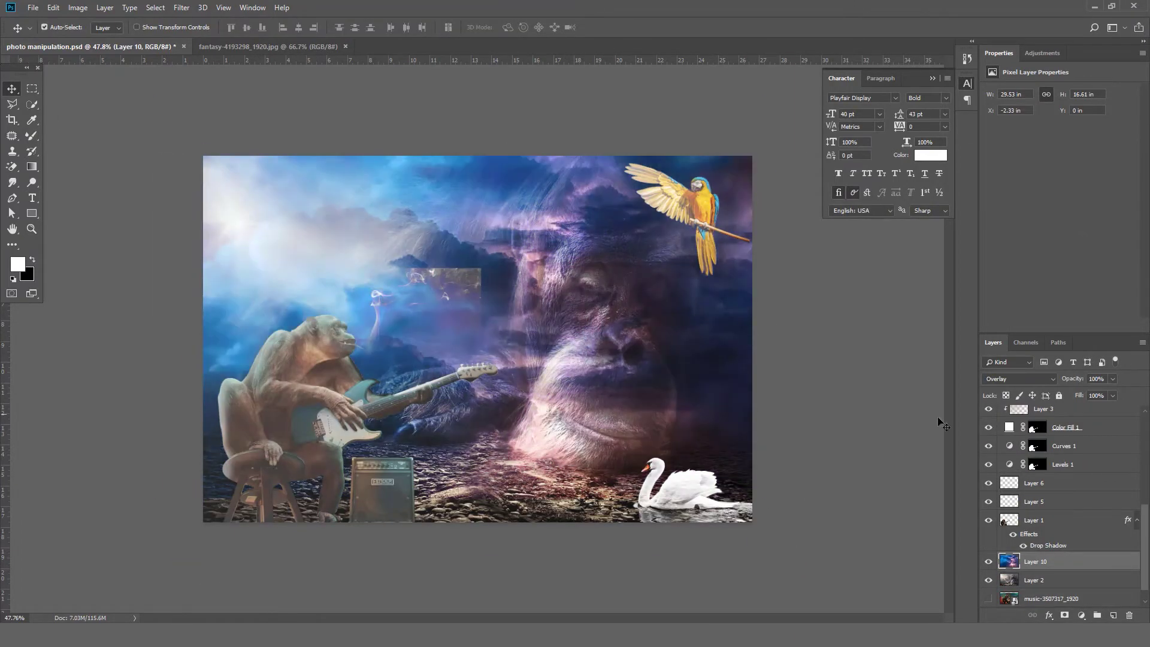
left_click(1064, 616, "alt")
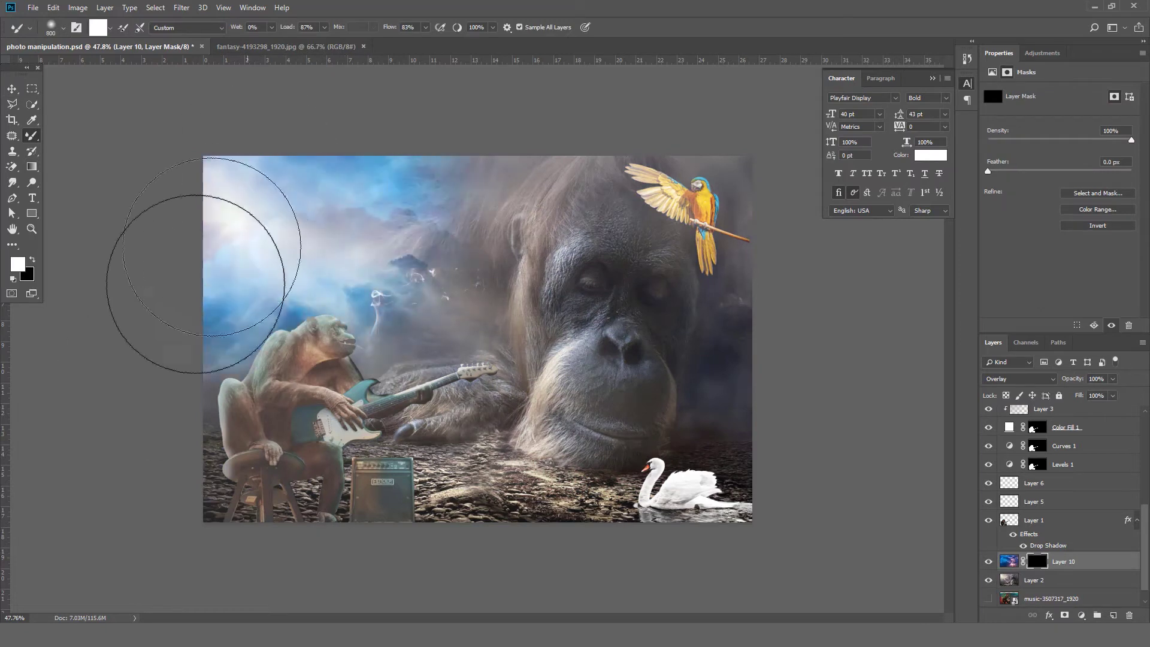
left_click_drag(195, 283, 539, 240)
key("x")
key("bracketright")
key("bracketright")
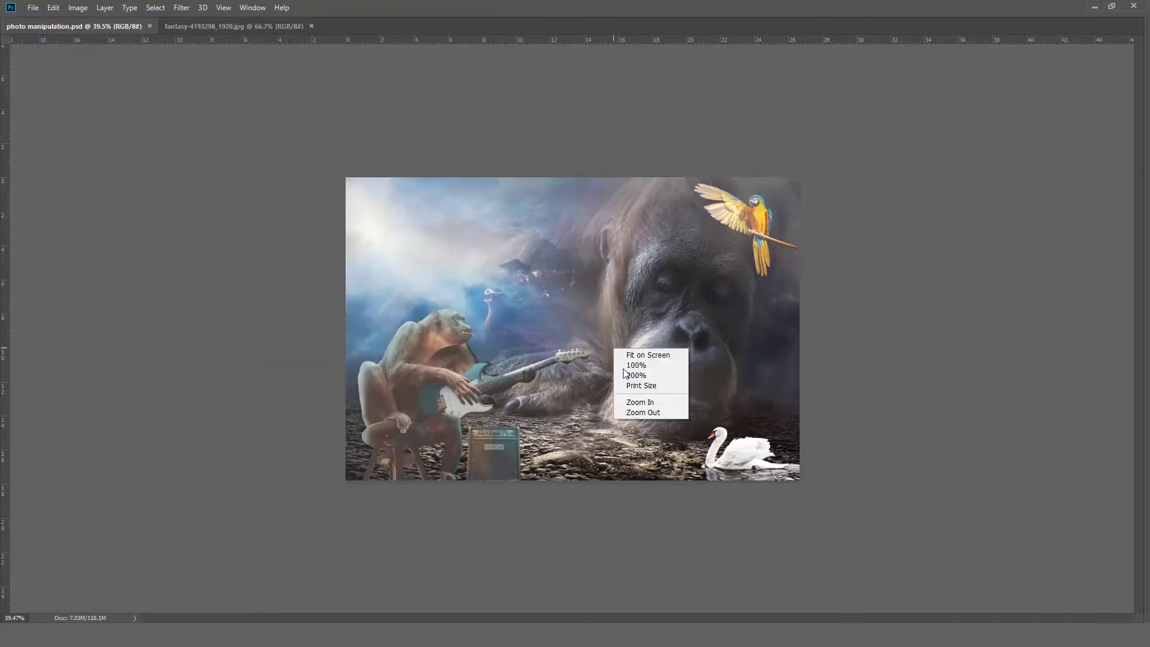
left_click(646, 355)
key("f")
key("f")
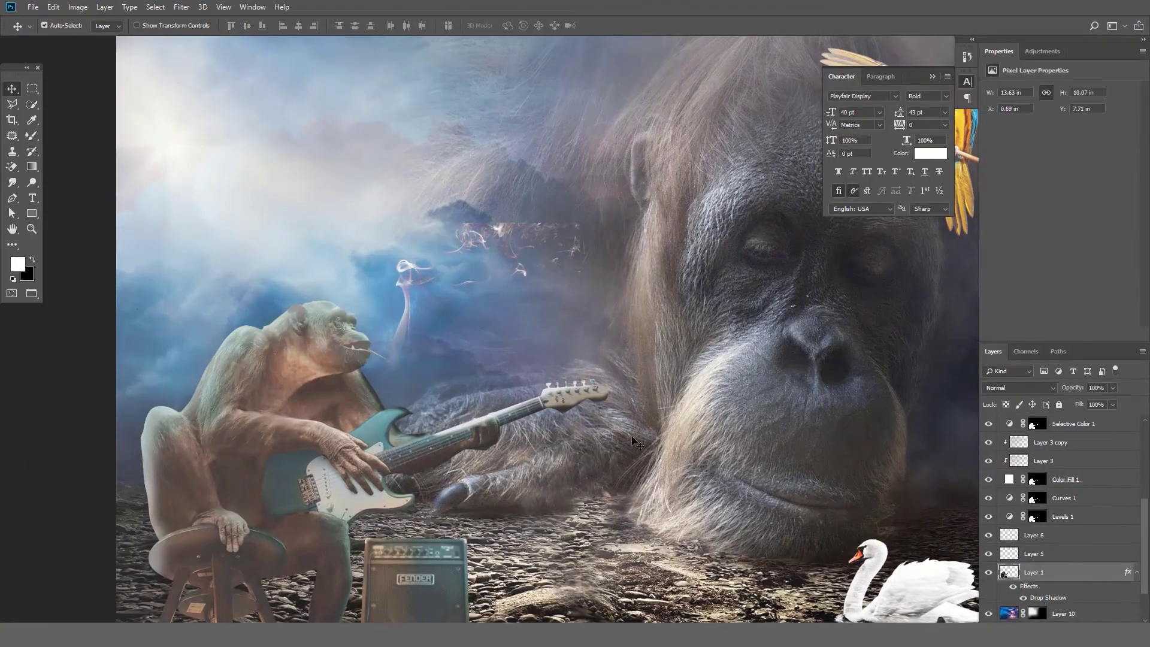
- Duplicate the chimp layer, squash the copy, and apply a Gaussian Blur
key("ctrl+j")
key("ctrl+t")
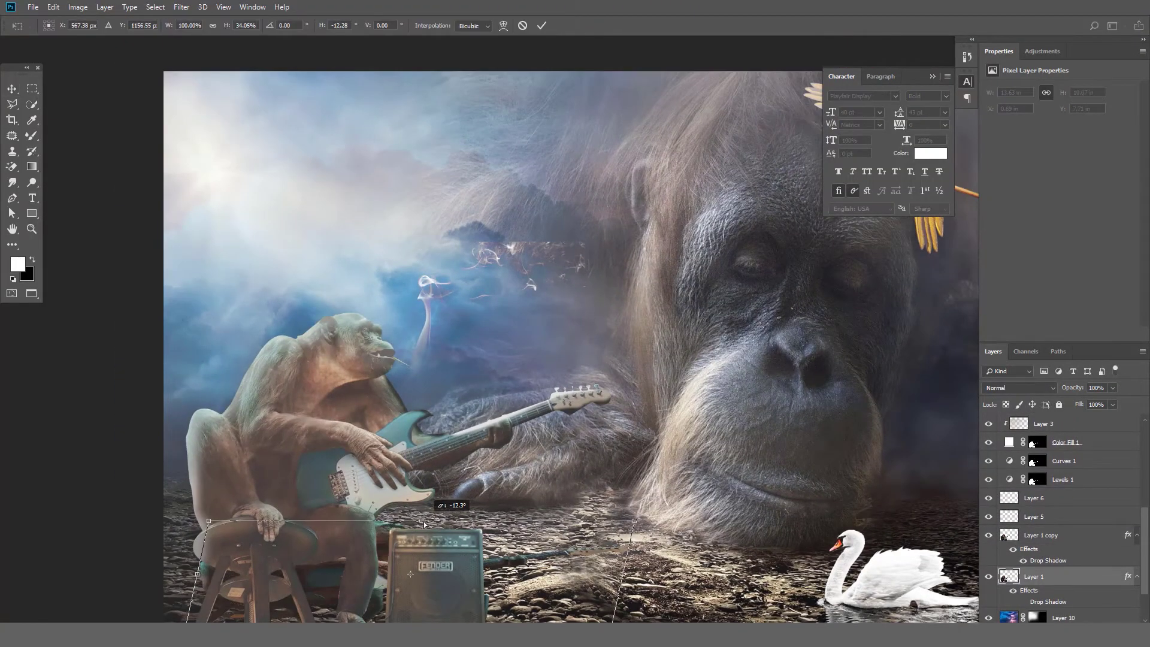
left_click(182, 7)
left_click(353, 188)
left_click(889, 170)
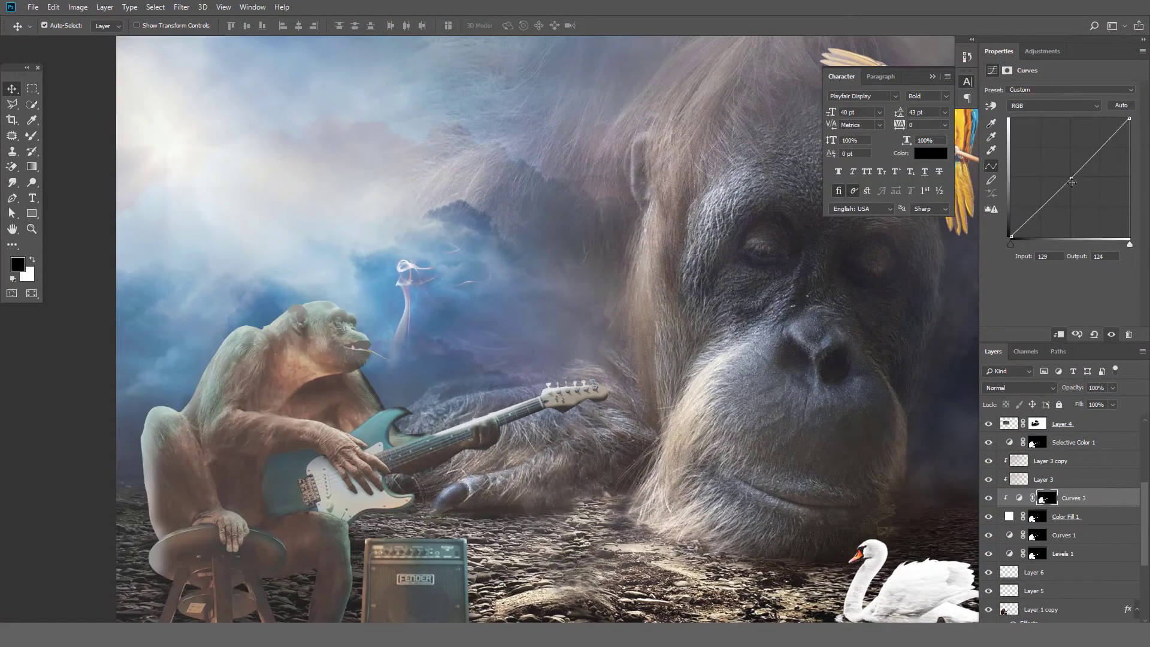
- Add an Exposure adjustment layer with values set to 0, then select Layer 6
left_click(1018, 461)
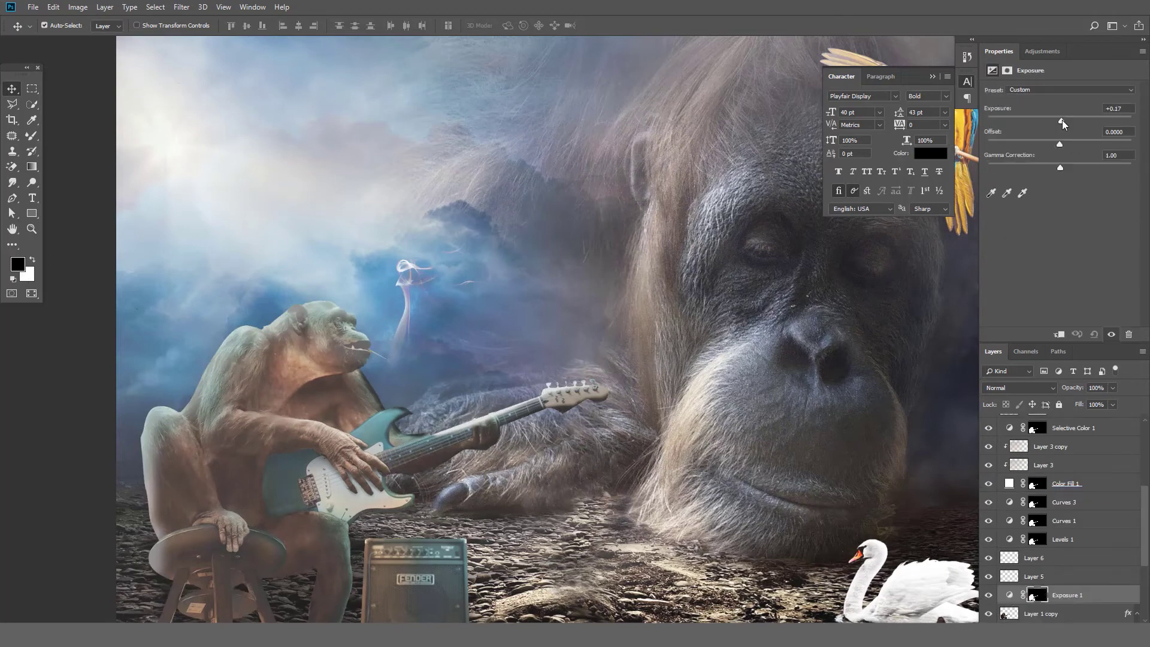
left_click_drag(1060, 121, 1046, 121)
type("0")
key("Tab")
type("0")
key("Tab")
type("0")
key("Return")
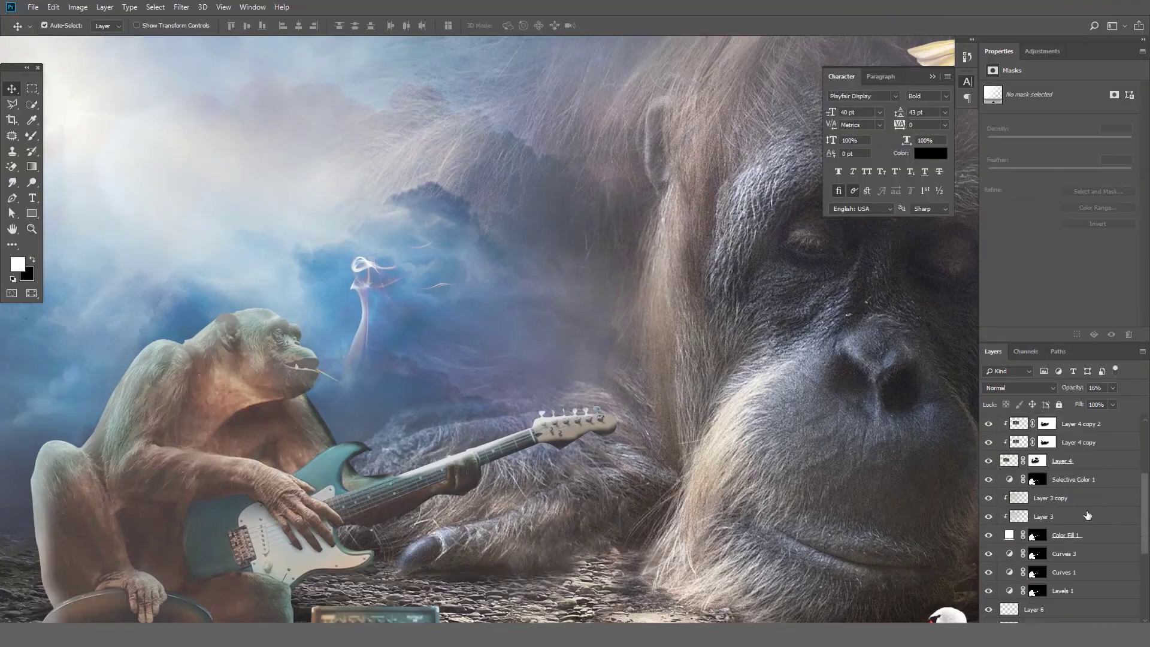
scroll(1087, 515, "down", 3)
left_click(1084, 479)
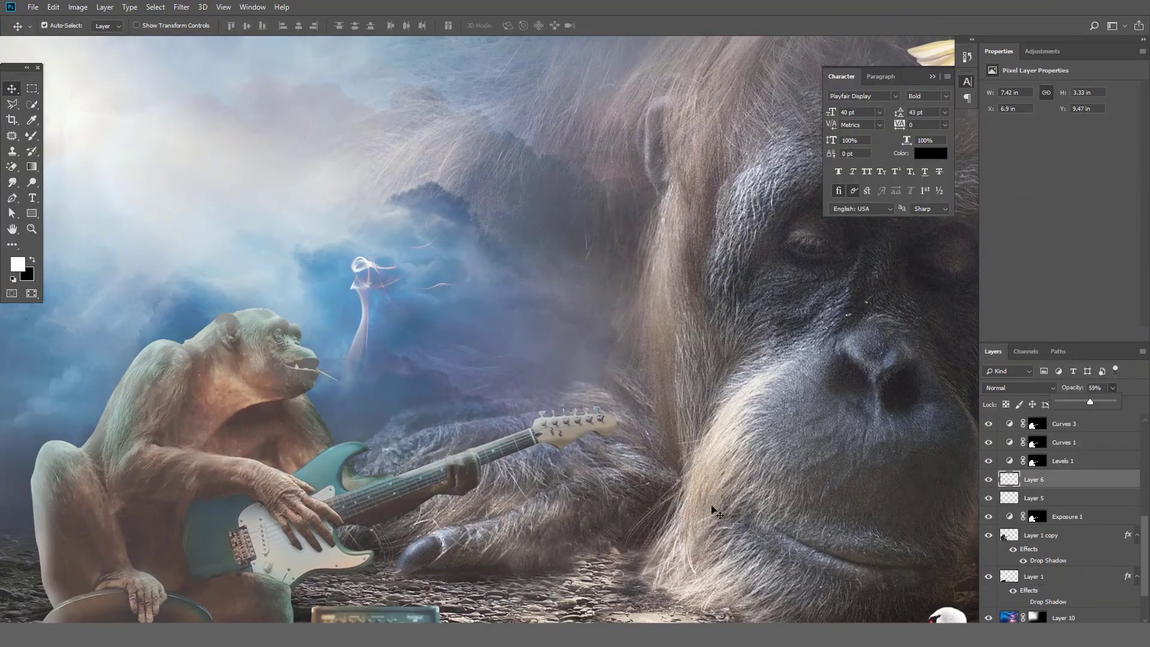